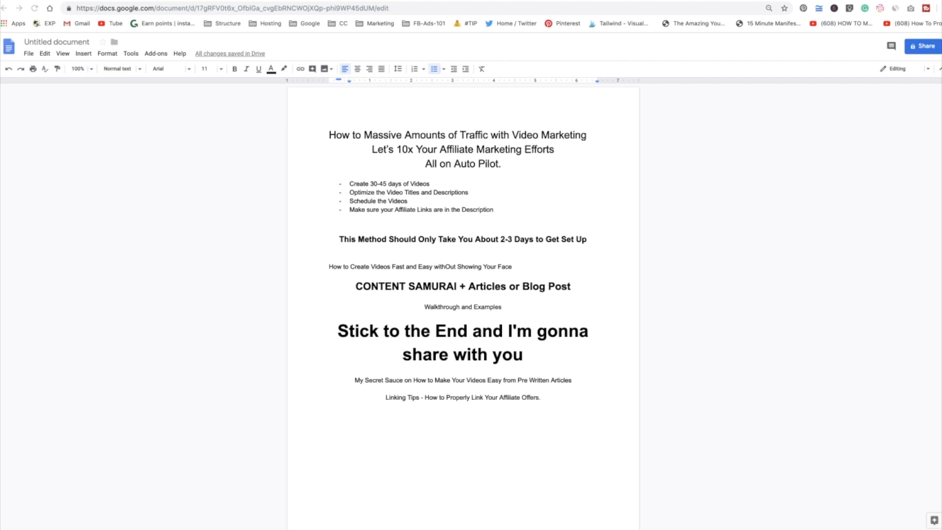
# Copy the entire hip flexors article text from the Google Docs document.
pyautogui.hotkey('ctrl', 'Tab')
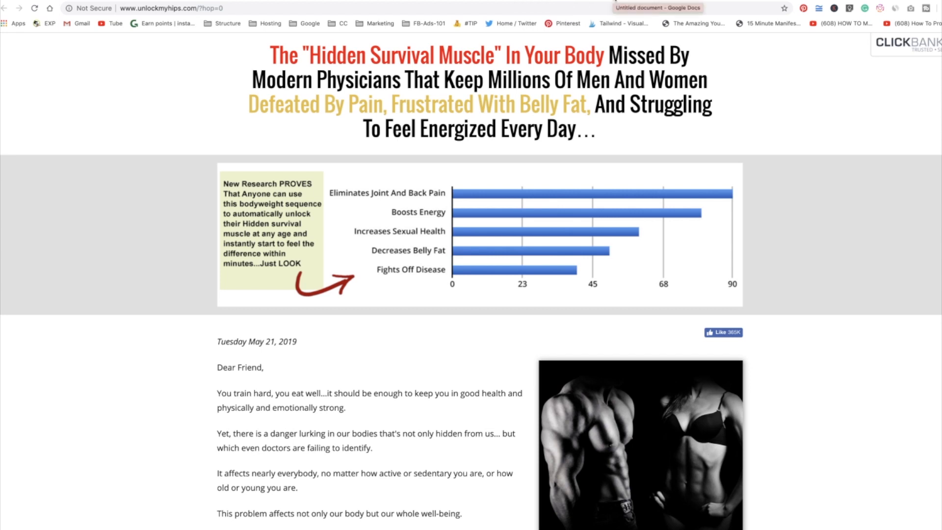
pyautogui.click(616, 0)
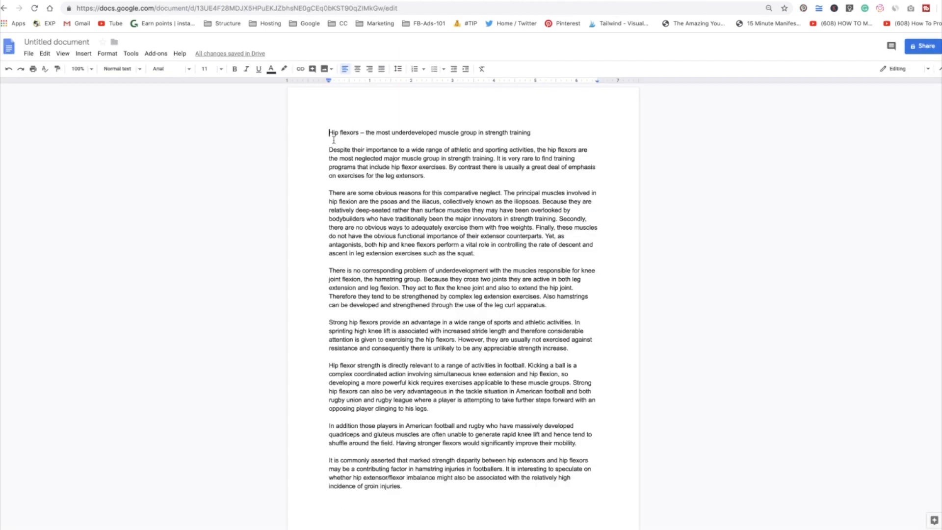
pyautogui.moveTo(329, 132); pyautogui.dragTo(557, 471)
pyautogui.scroll(-5, 557, 471)
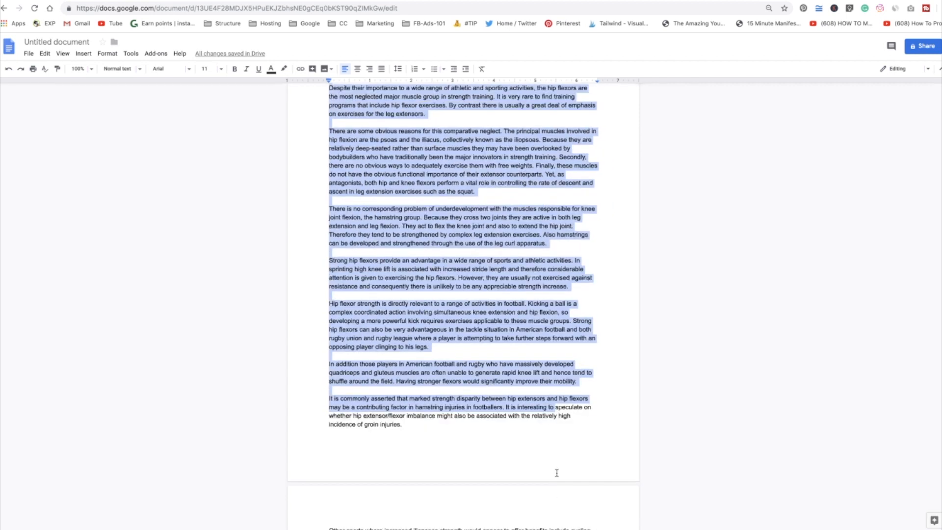
pyautogui.scroll(-4, 555, 473)
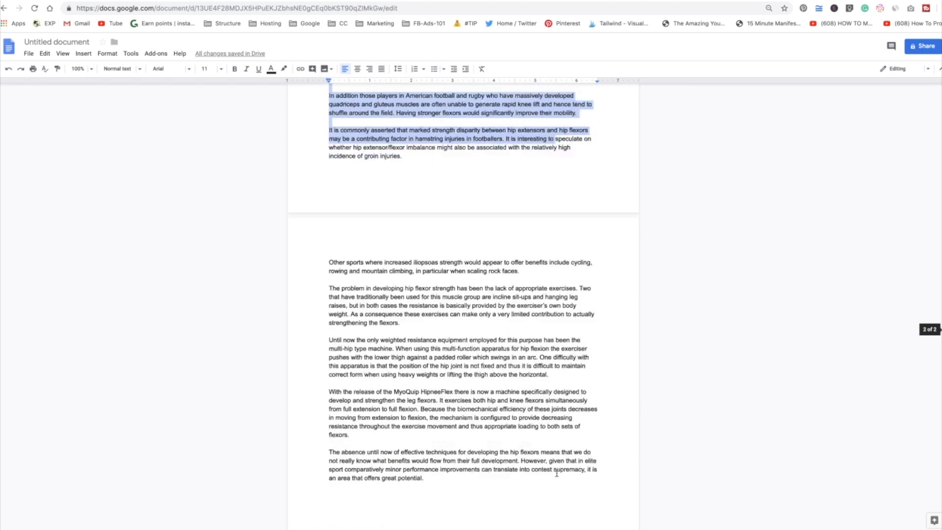
pyautogui.press('super+a')
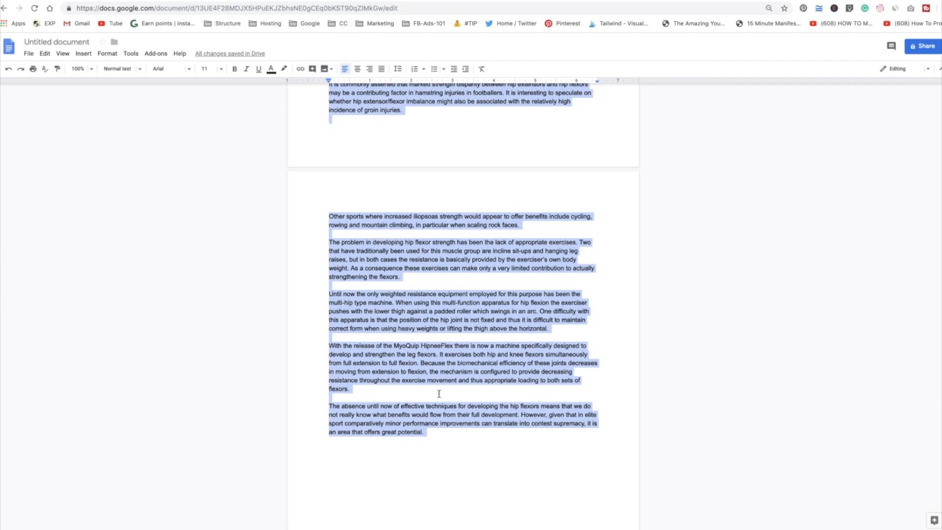
pyautogui.rightClick(451, 312)
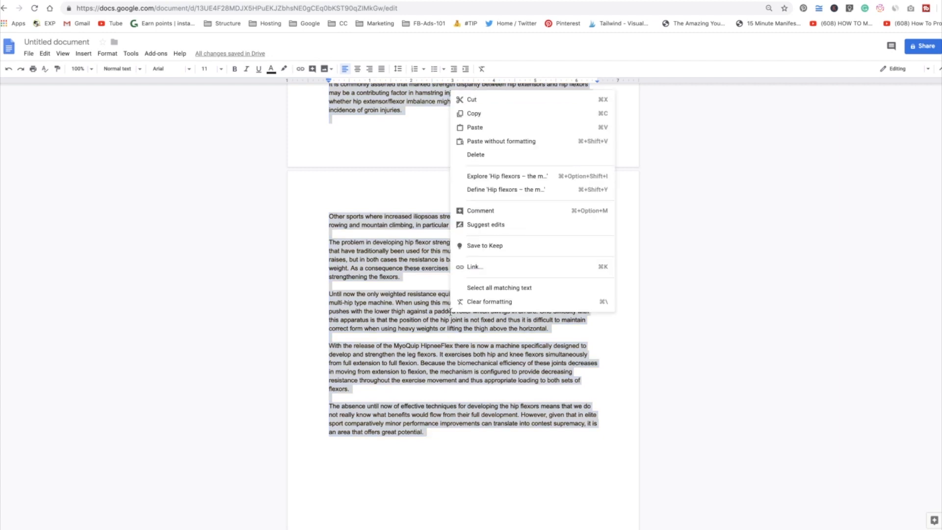
pyautogui.click(485, 114)
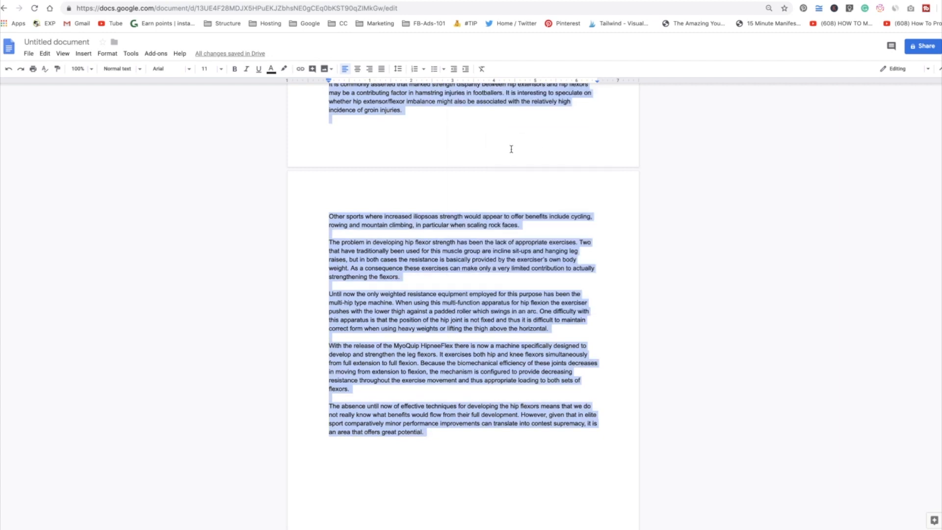
# Switch to Content Samurai and start a new video from an article or blog post.
pyautogui.click(273, 0)
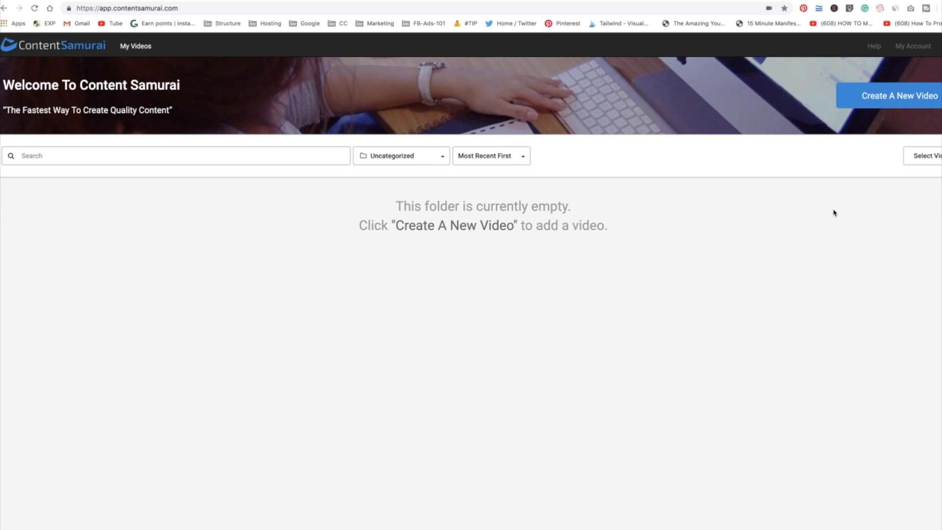
pyautogui.click(892, 96)
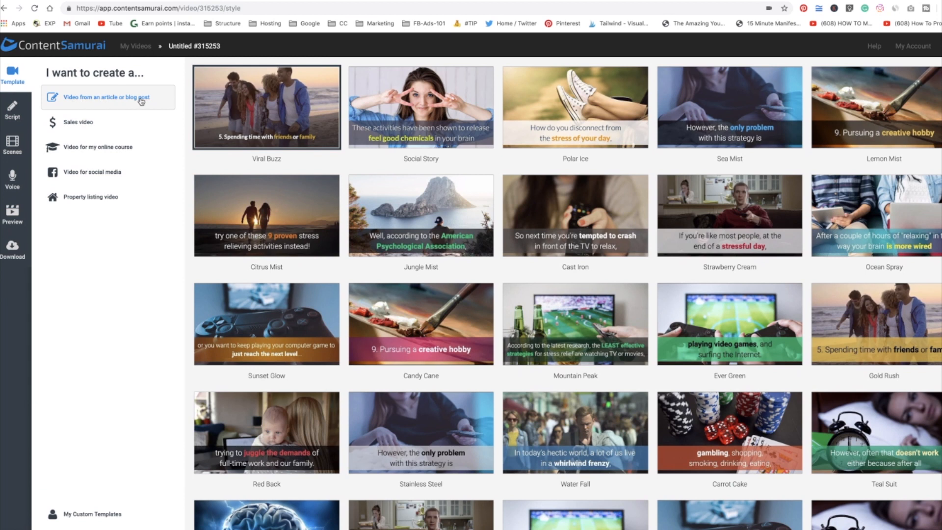
pyautogui.click(226, 103)
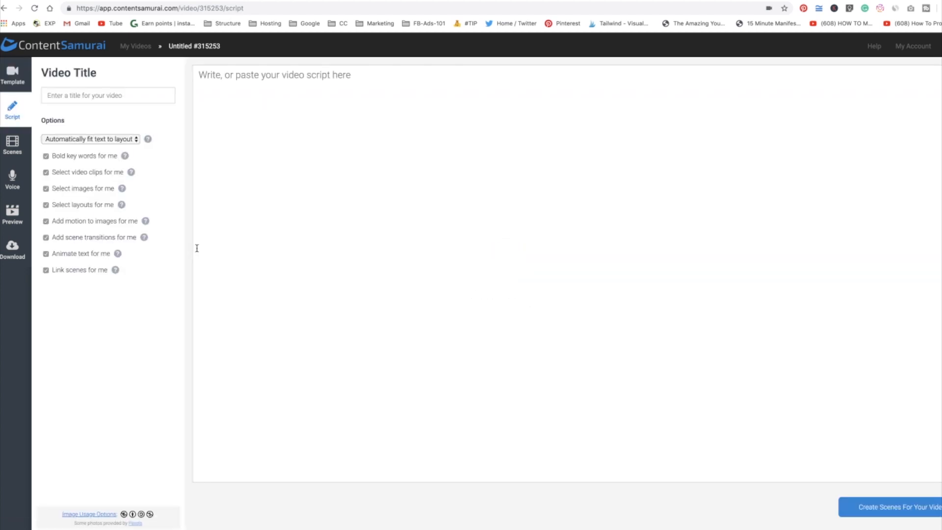
# Paste the copied article as the video script and title the video Hip Flexor.
pyautogui.rightClick(246, 186)
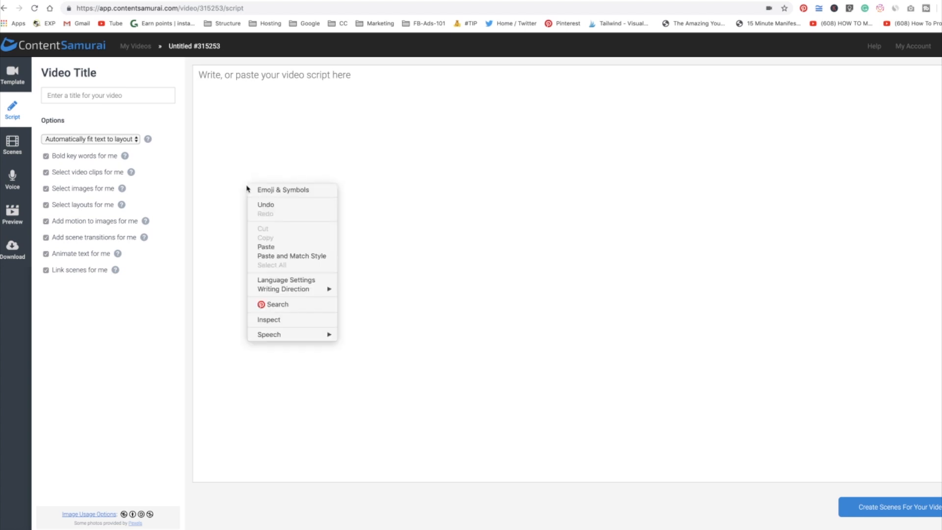
pyautogui.click(299, 246)
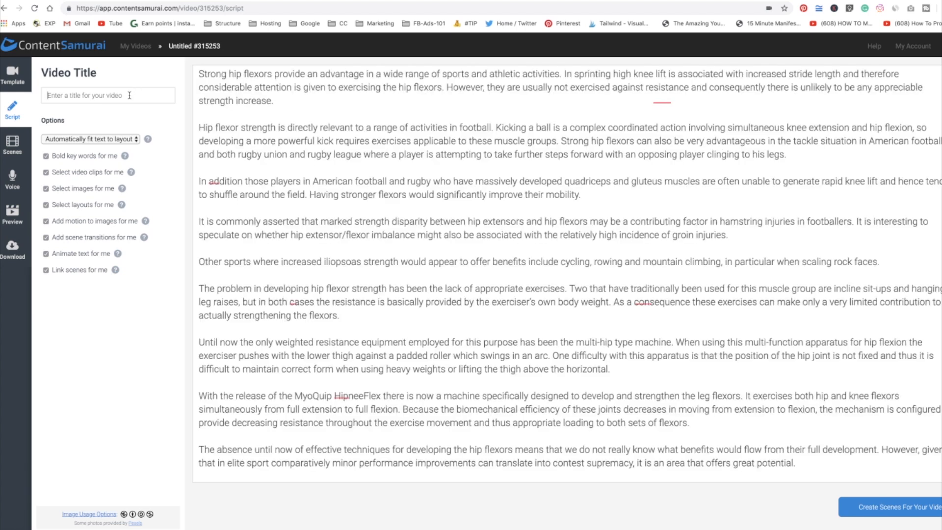
pyautogui.write('Hip ')
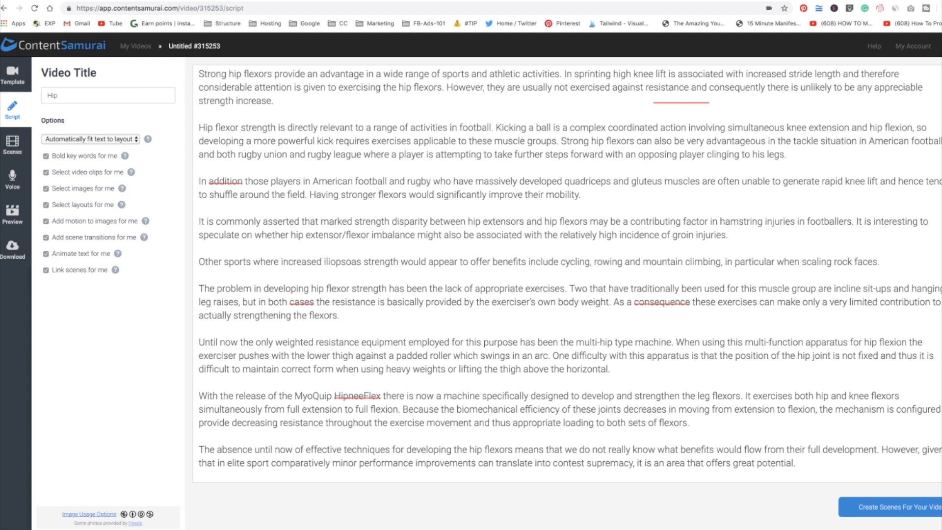
pyautogui.write('Flexor')
pyautogui.press('Tab')
pyautogui.write('q')
# Split the 'Despite their importance' paragraph of the script into separate one-sentence paragraphs.
pyautogui.click(305, 195)
pyautogui.scroll(5, 294, 199)
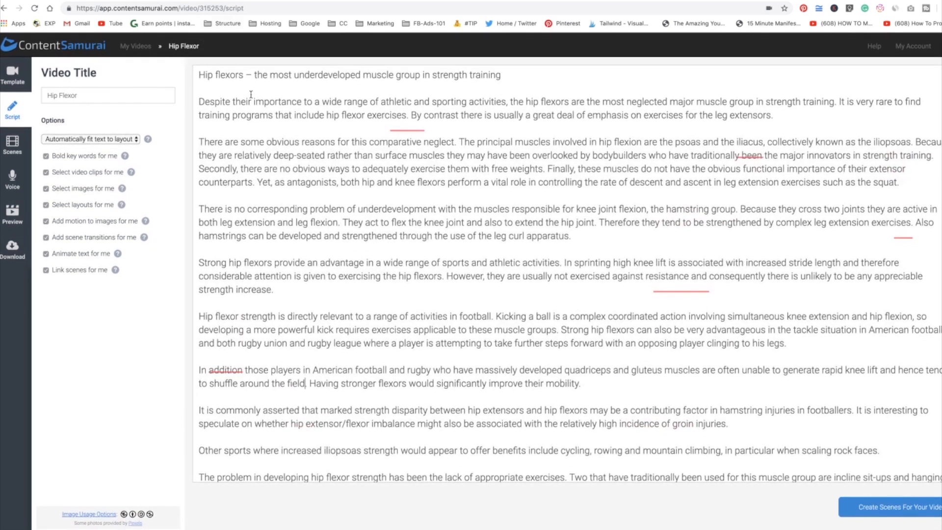
pyautogui.click(515, 75)
pyautogui.click(515, 75)
pyautogui.press('Return')
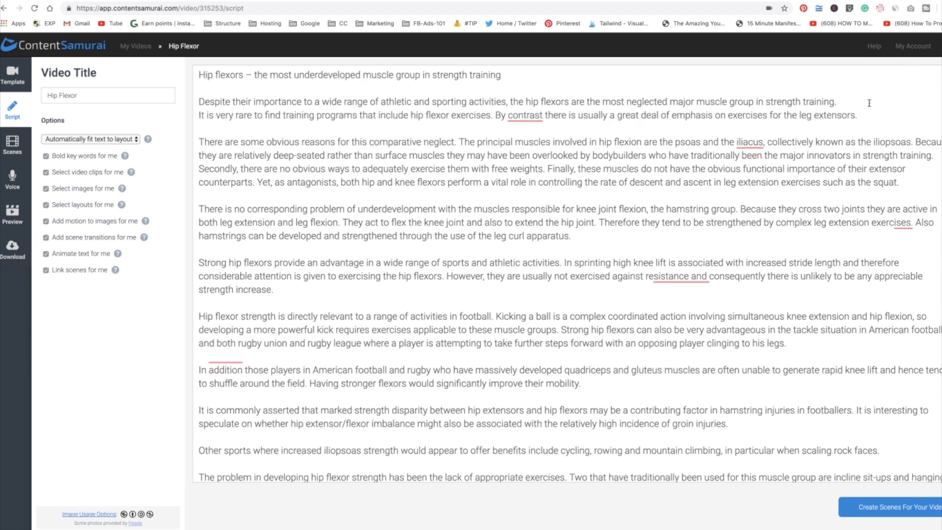
pyautogui.press('Return')
pyautogui.click(496, 129)
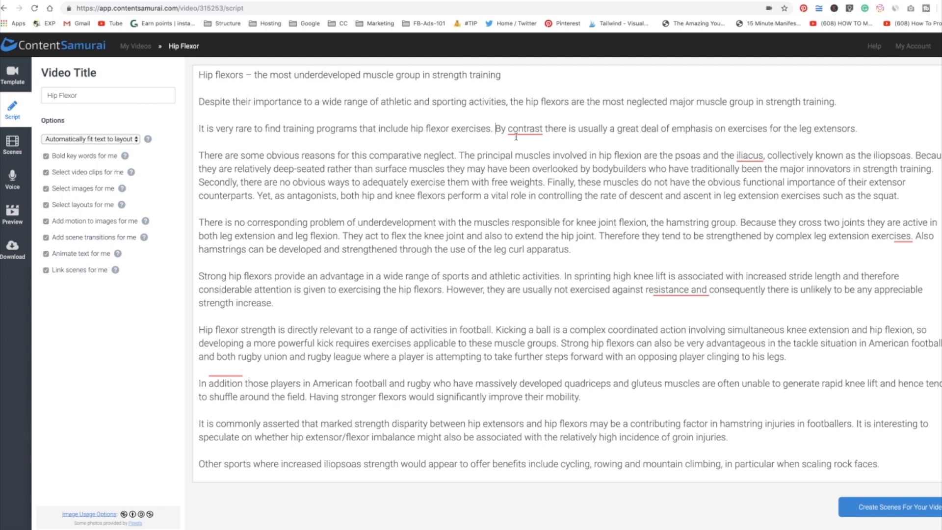
pyautogui.press('Return')
pyautogui.press('Return')
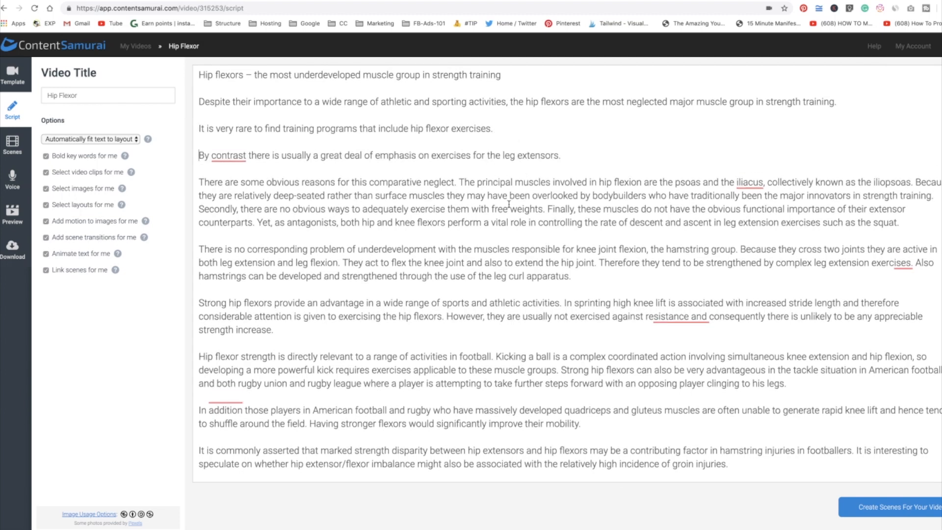
# Split the 'There are some obvious reasons' paragraph into separate one-sentence paragraphs.
pyautogui.click(461, 182)
pyautogui.press('Return')
pyautogui.press('Return')
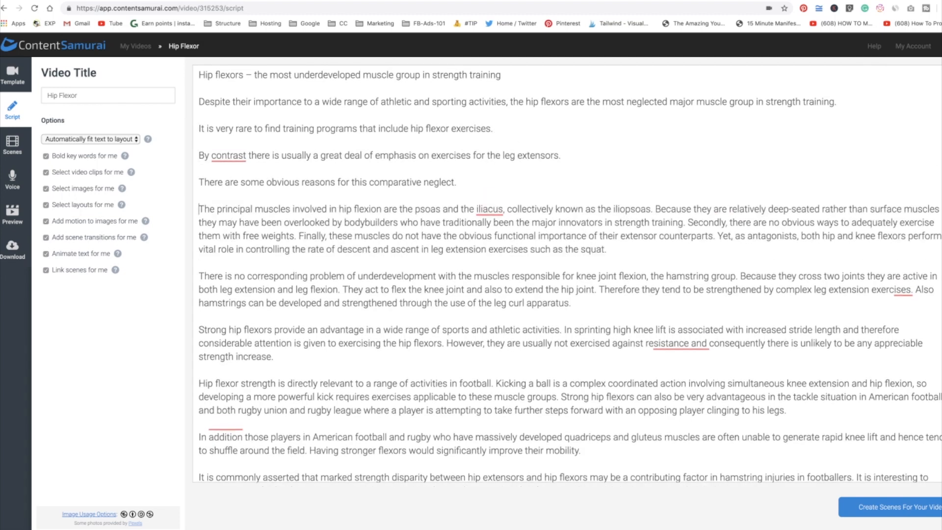
pyautogui.click(655, 209)
pyautogui.press('Return')
pyautogui.press('Return')
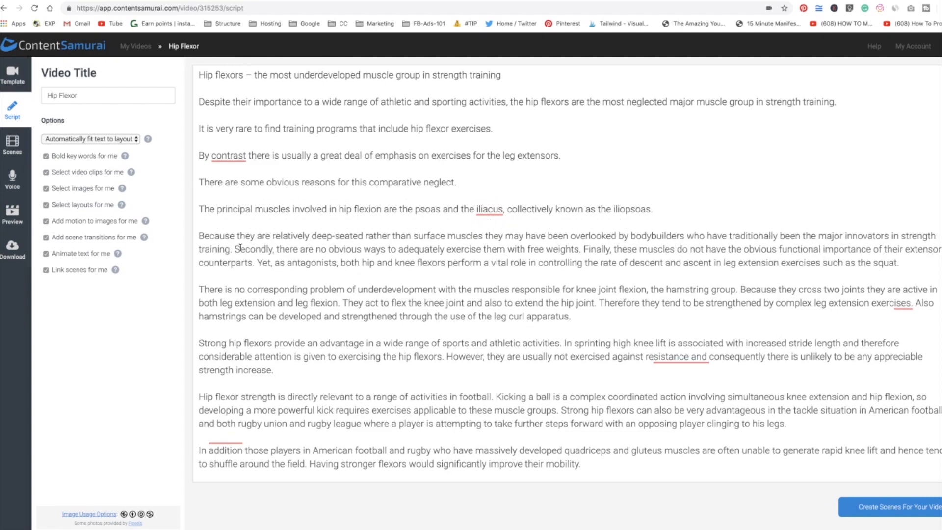
pyautogui.press('Return')
pyautogui.press('Return')
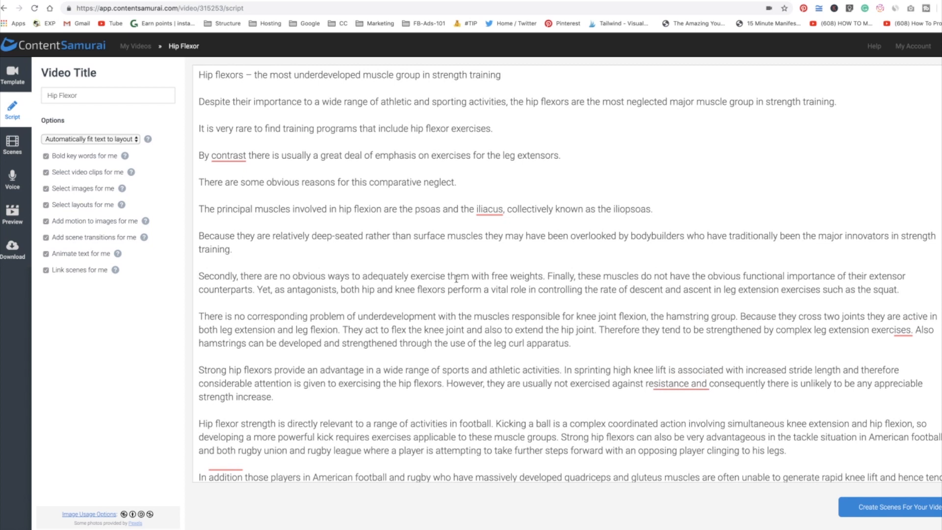
pyautogui.click(546, 276)
pyautogui.press('Return')
pyautogui.press('Return')
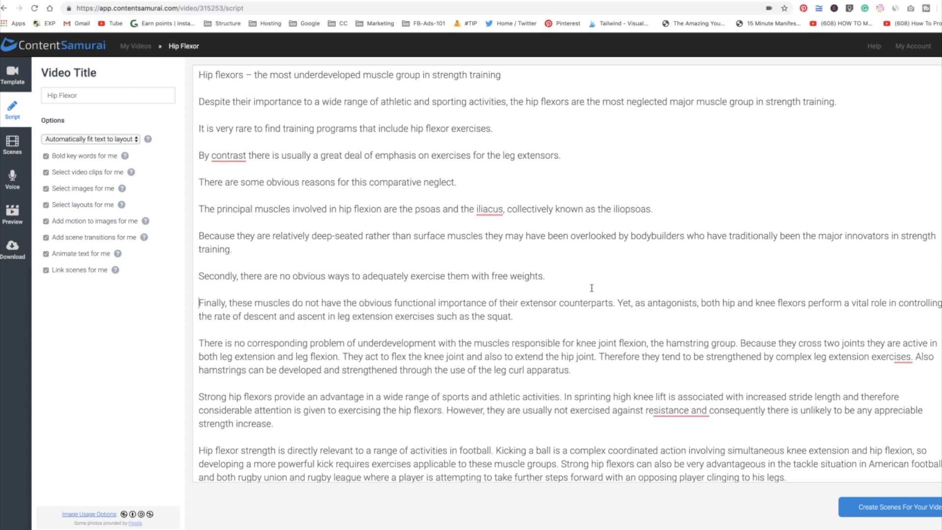
pyautogui.click(620, 303)
pyautogui.press('Return')
pyautogui.press('Return')
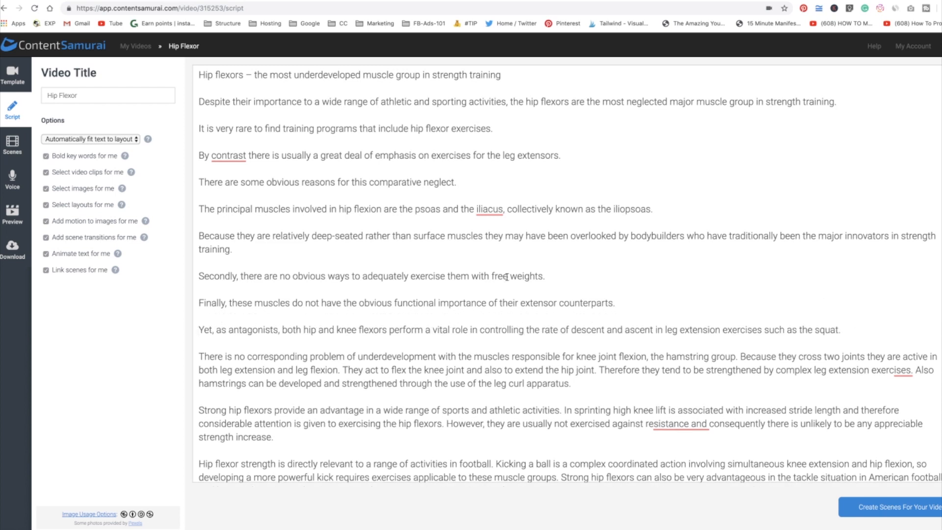
# Add a comma after 'By contrast' using the grammar suggestion.
pyautogui.press('super+Down')
pyautogui.scroll(20, 663, 401)
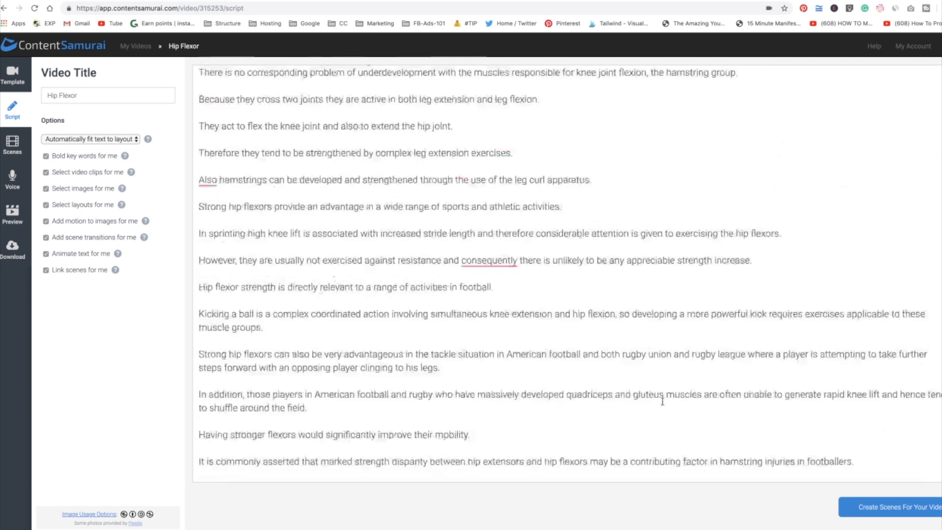
pyautogui.scroll(1, 560, 388)
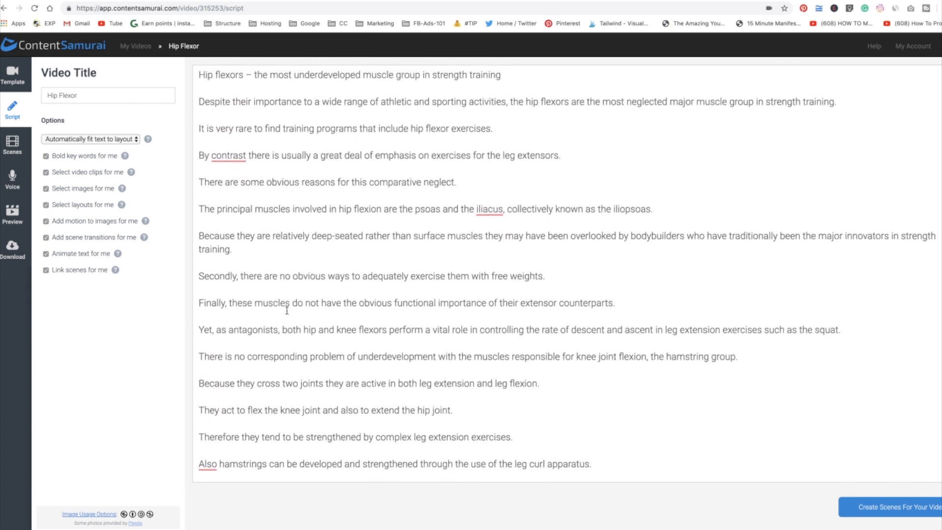
pyautogui.moveTo(224, 156)
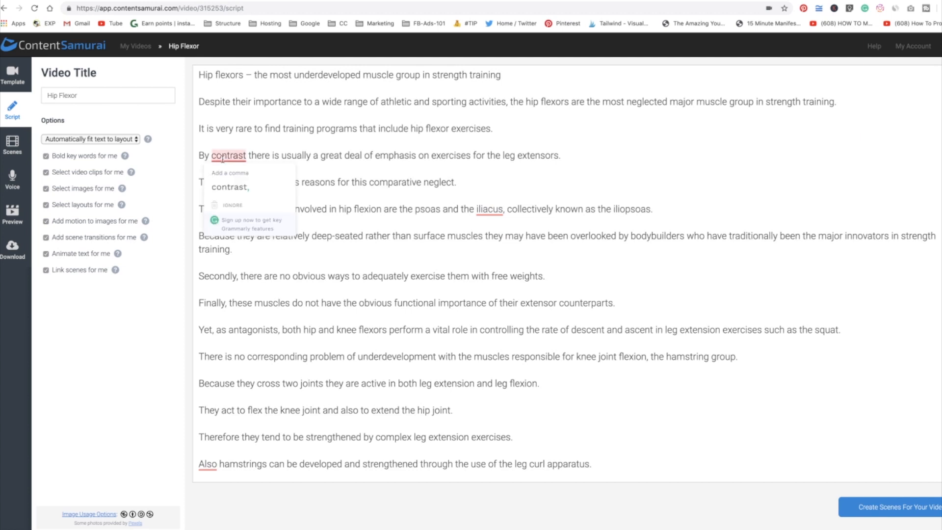
pyautogui.click(231, 184)
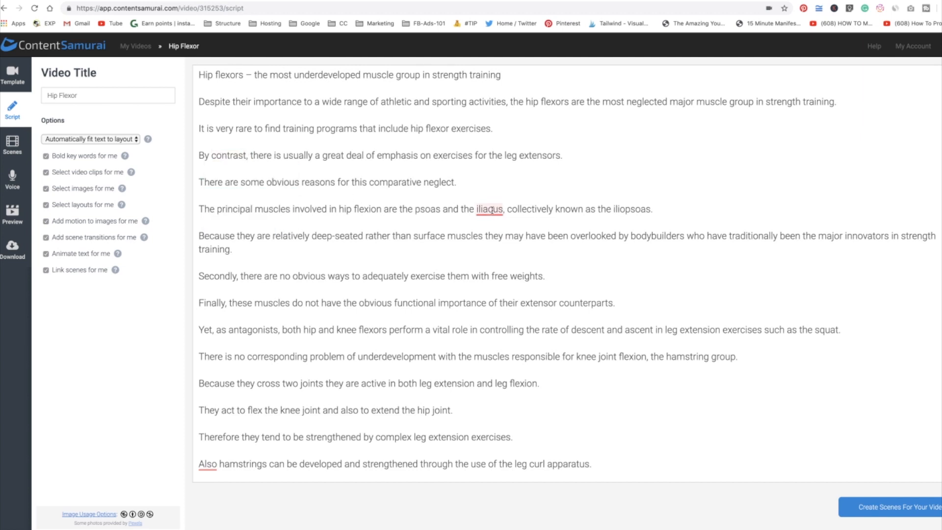
# Add commas after 'Also' and after 'consequently' using the grammar suggestions.
pyautogui.scroll(-3, 346, 265)
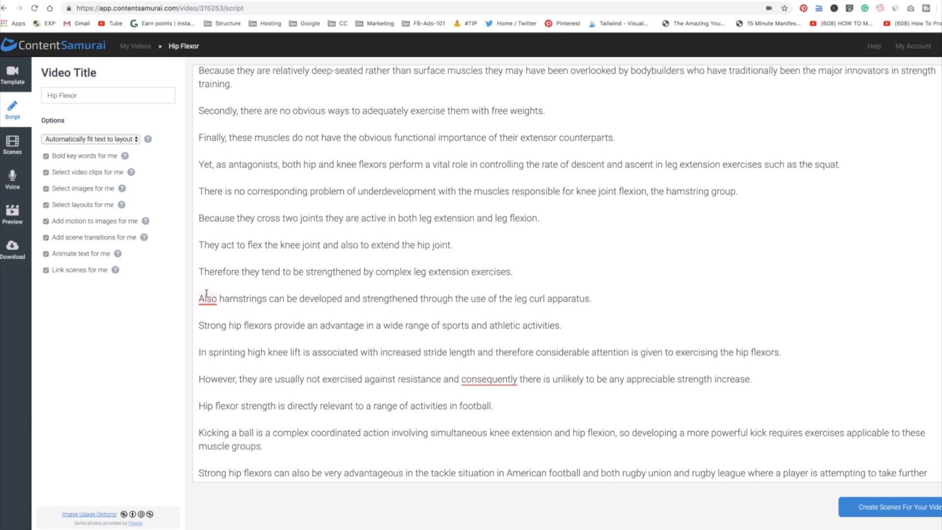
pyautogui.moveTo(206, 298)
pyautogui.click(211, 331)
pyautogui.moveTo(490, 381)
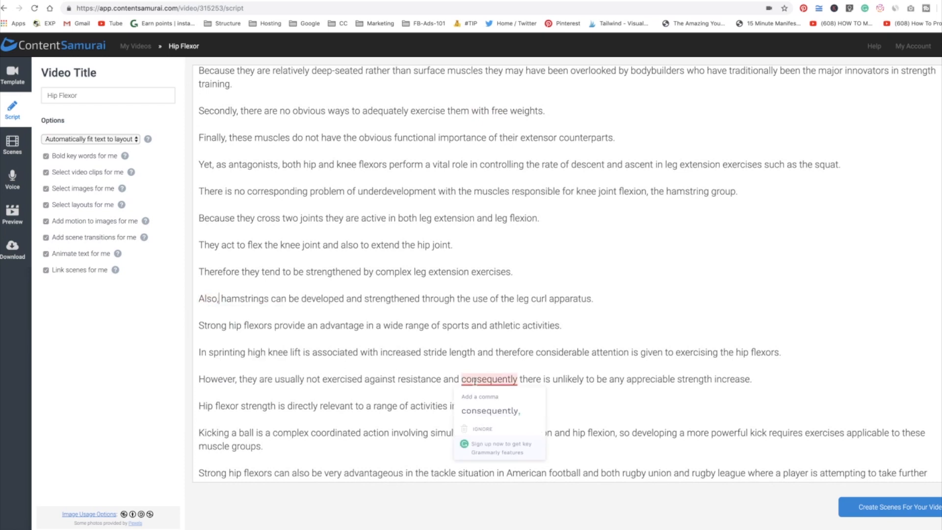
pyautogui.click(488, 409)
# Ignore the spelling flag on the word 'iliacus'.
pyautogui.scroll(-10, 495, 326)
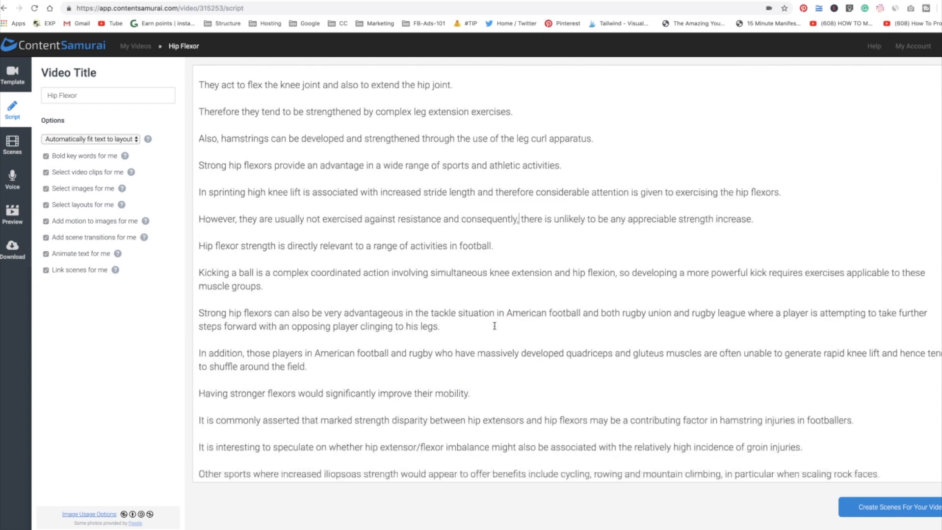
pyautogui.scroll(12, 495, 326)
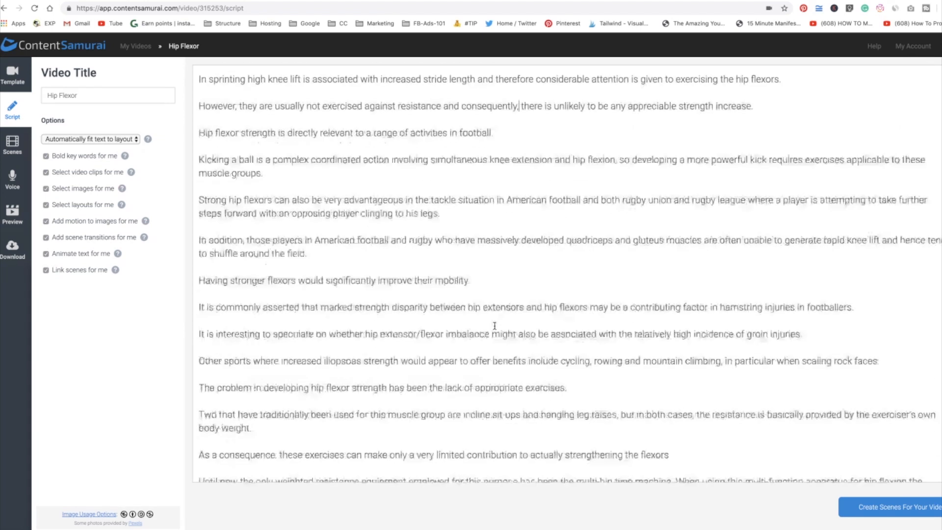
pyautogui.moveTo(488, 210)
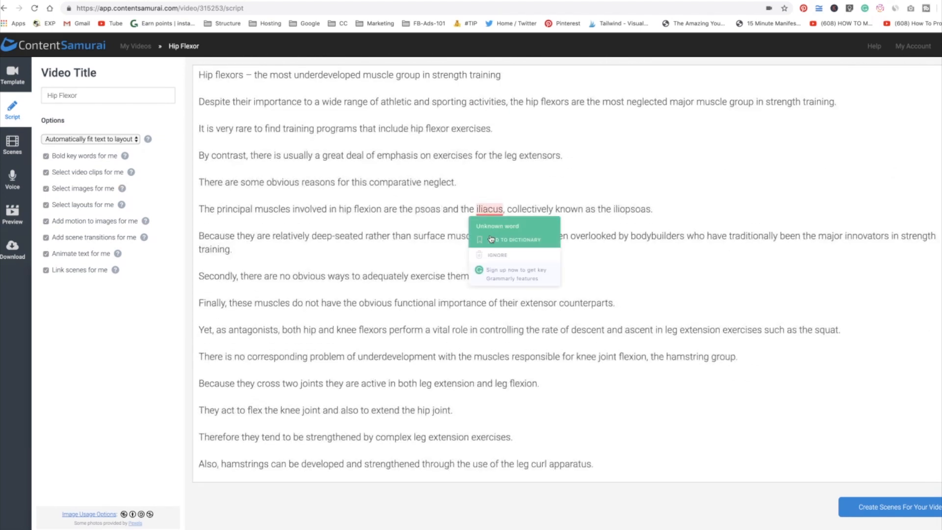
pyautogui.click(486, 252)
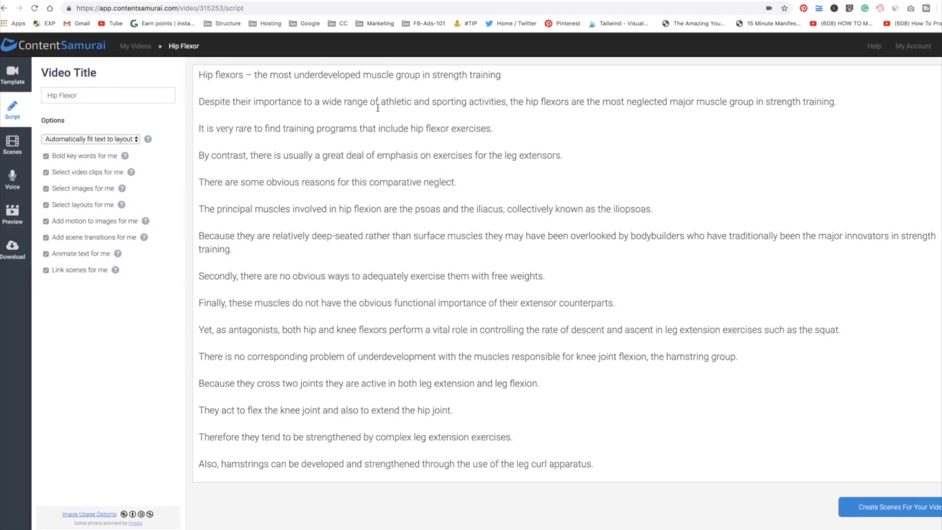
# Add periods after 'Hip flexors' and at the end of the script's heading line.
pyautogui.click(517, 79)
pyautogui.write('.')
pyautogui.write('.')
# Capitalize 'Flexors' in the heading and insert a blank line at the top of the script.
pyautogui.moveTo(231, 76)
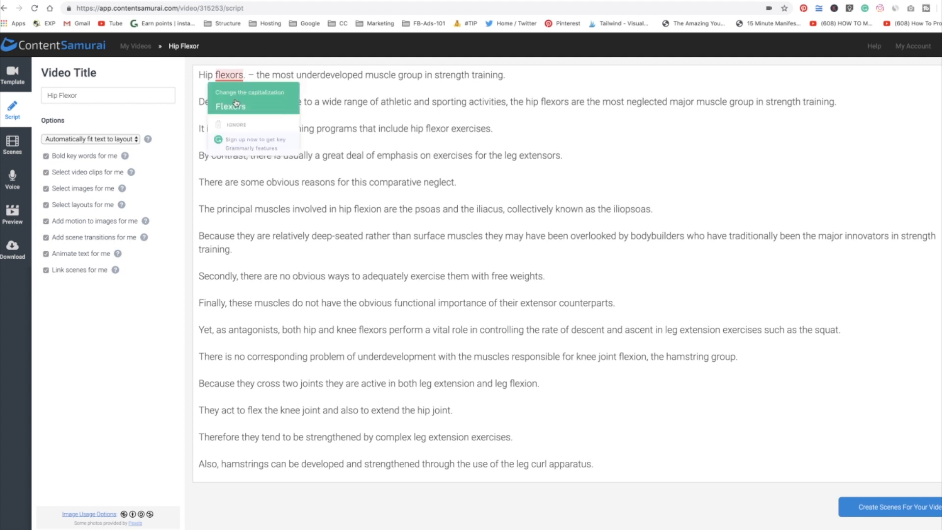
pyautogui.click(236, 104)
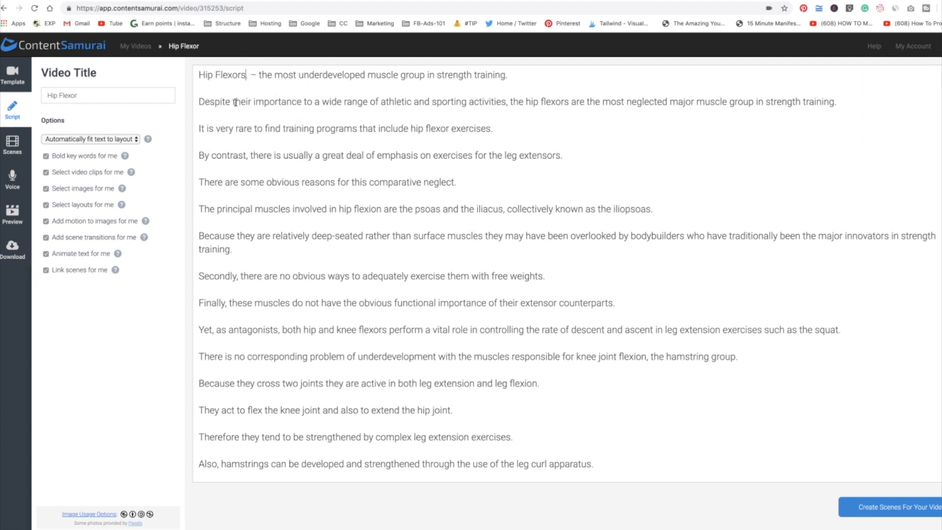
pyautogui.click(197, 75)
pyautogui.press('Return')
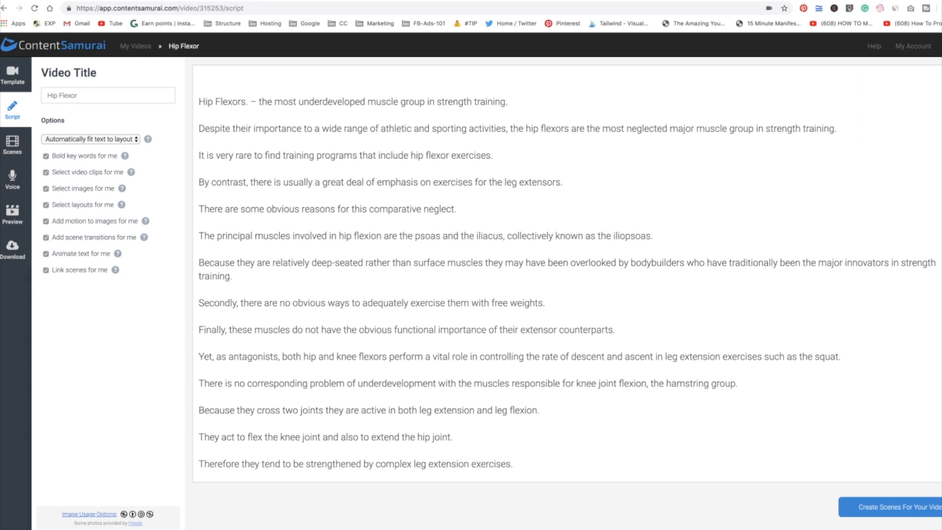
# Write the opening line 'In This Video We Will Go Over The Importance Of Your Hip Flexor' at the top of the script.
pyautogui.write('In This Video We Wi')
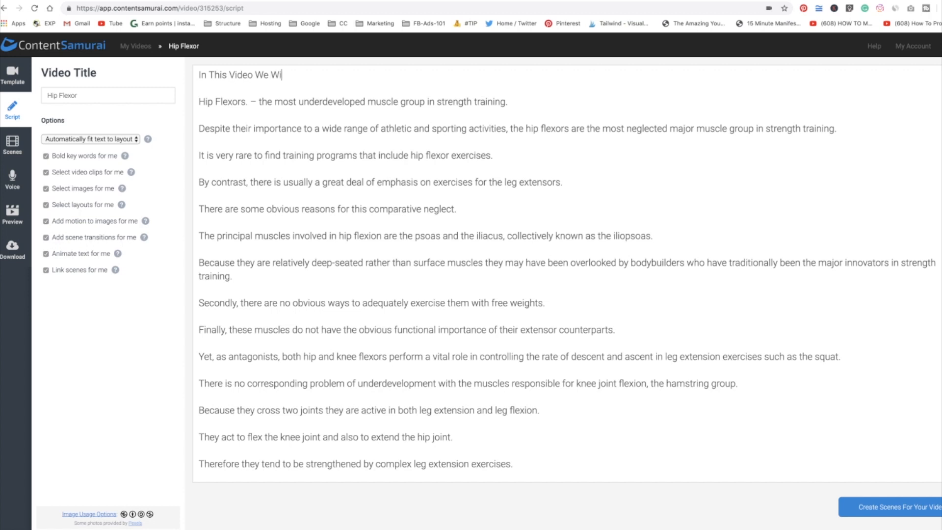
pyautogui.write('ll Go OVer')
pyautogui.press('BackSpace')
pyautogui.press('BackSpace')
pyautogui.press('BackSpace')
pyautogui.press('BackSpace')
pyautogui.write('ver The Importance')
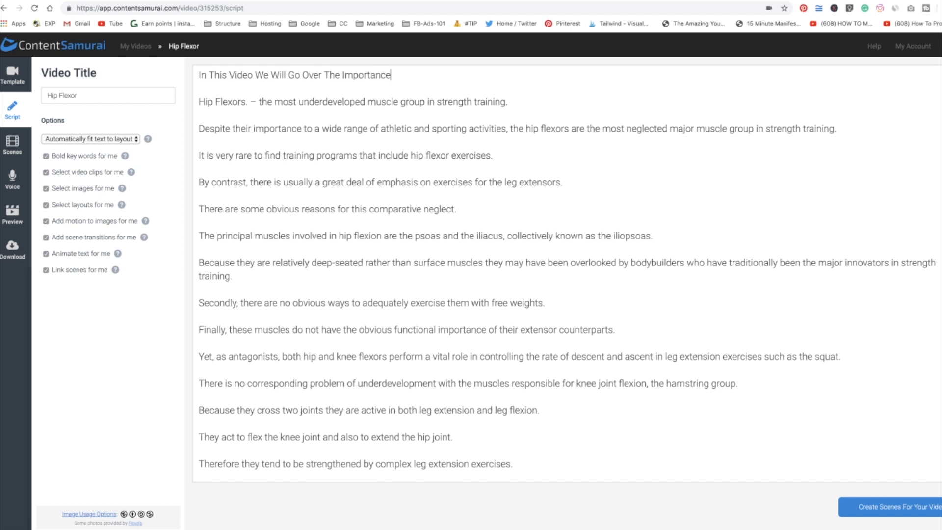
pyautogui.write(' Of Your Hip Flexor.')
# Add a new closing line 'For More Information' after the script's last paragraph.
pyautogui.scroll(-3, 491, 234)
pyautogui.scroll(4, 429, 220)
pyautogui.scroll(-6, 472, 259)
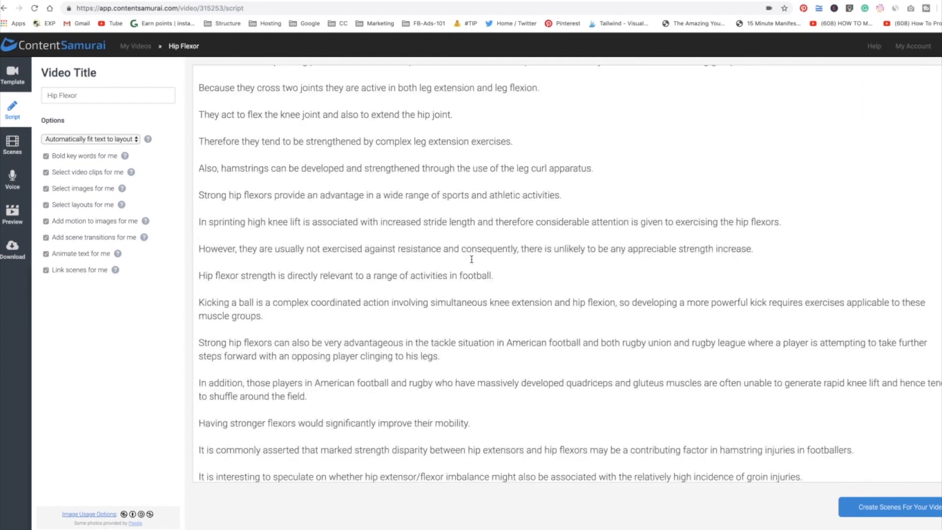
pyautogui.scroll(-3, 471, 259)
pyautogui.scroll(-3, 472, 259)
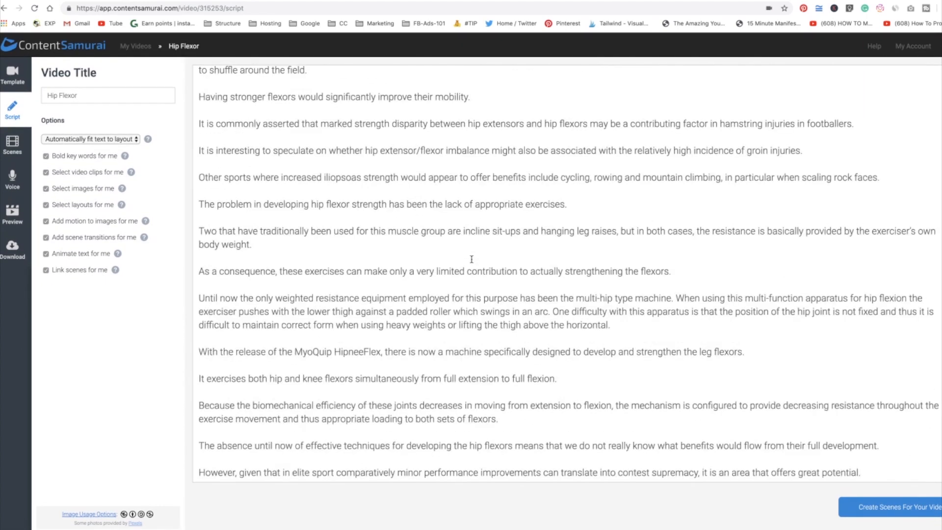
pyautogui.click(869, 471)
pyautogui.press('Return')
pyautogui.write('For Mor')
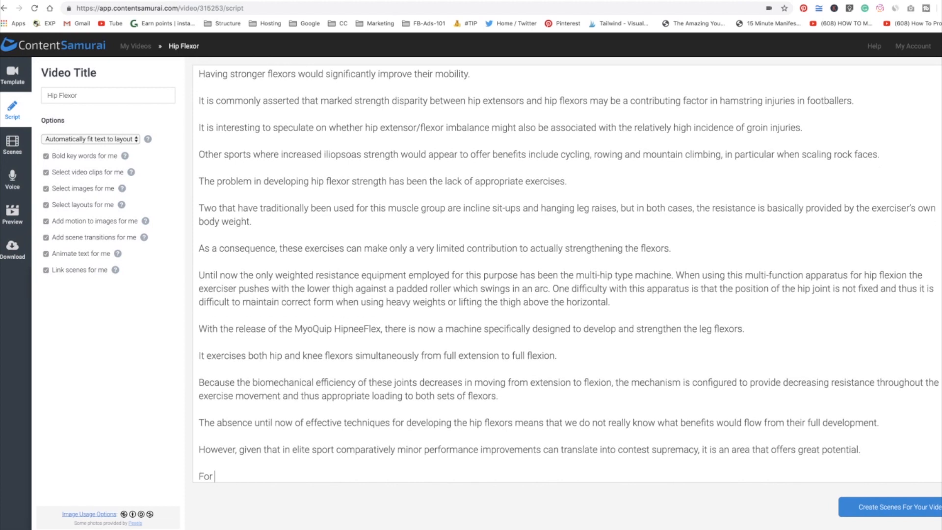
pyautogui.write('e Information')
# Scroll through the Unlock Your Hip Flexors sales page looking for promotional text to reuse.
pyautogui.scroll(1, 348, 451)
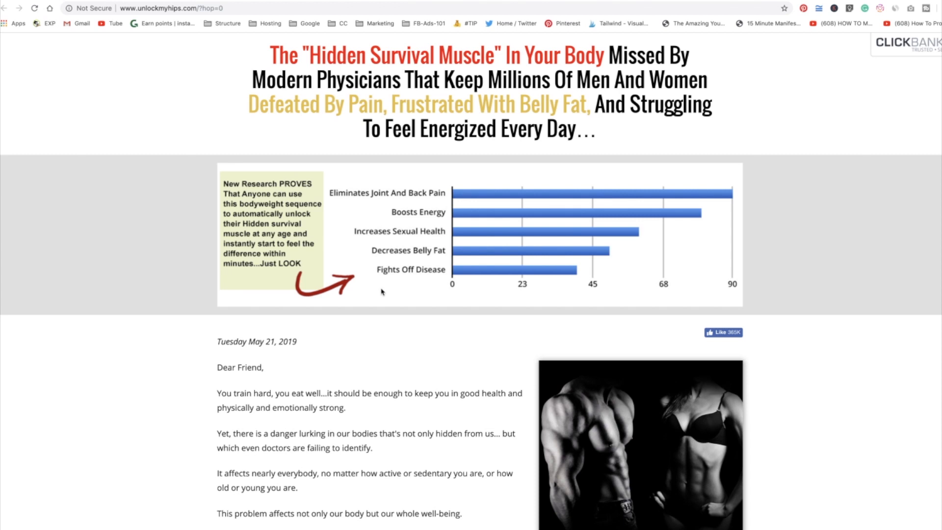
pyautogui.scroll(-3, 381, 290)
pyautogui.scroll(-4, 422, 343)
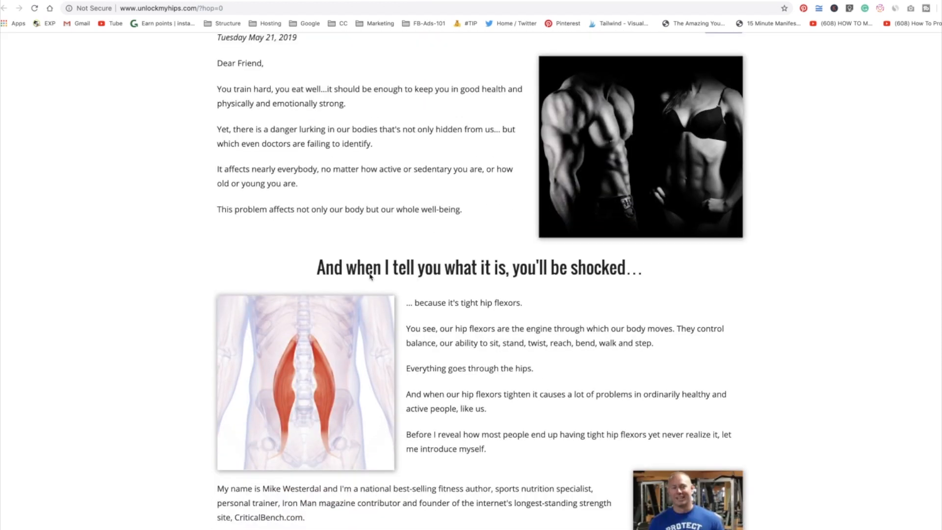
pyautogui.scroll(-10, 503, 295)
pyautogui.scroll(4, 503, 294)
pyautogui.scroll(-11, 503, 292)
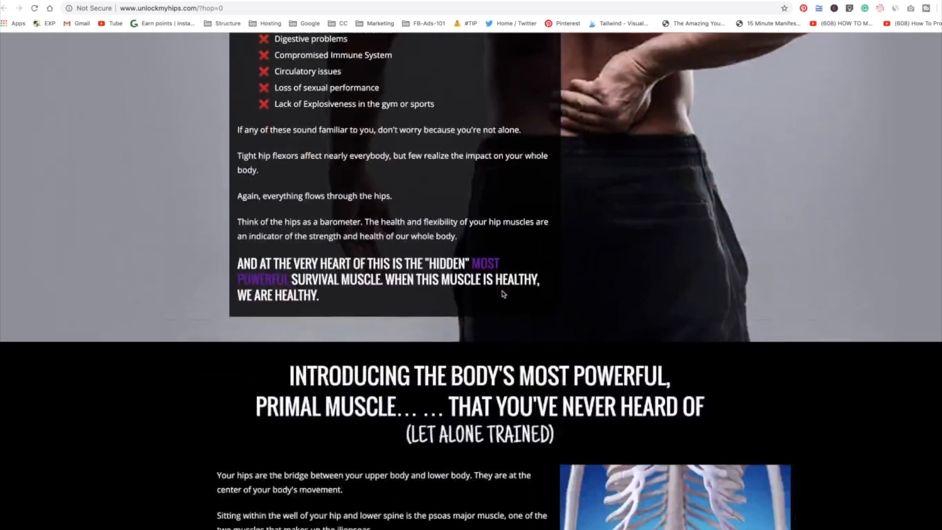
pyautogui.scroll(-16, 502, 290)
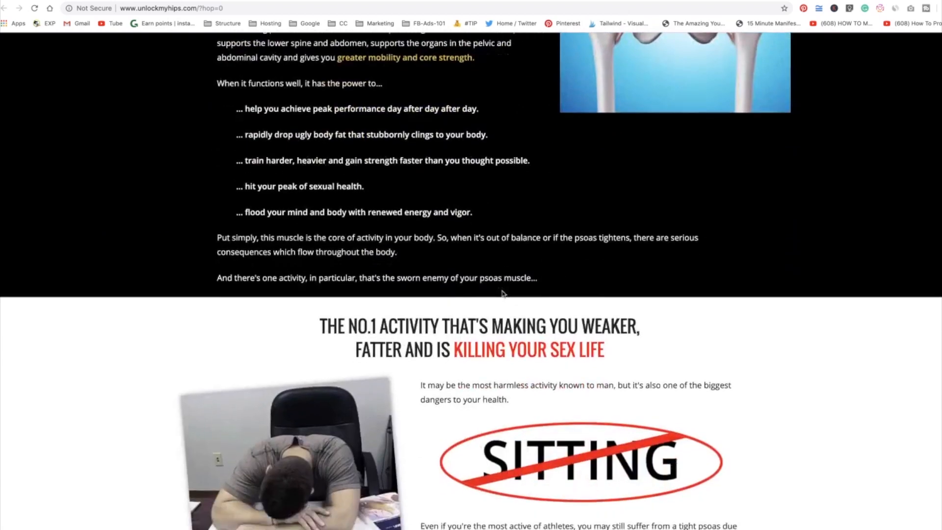
pyautogui.scroll(1, 502, 294)
pyautogui.scroll(-3, 502, 293)
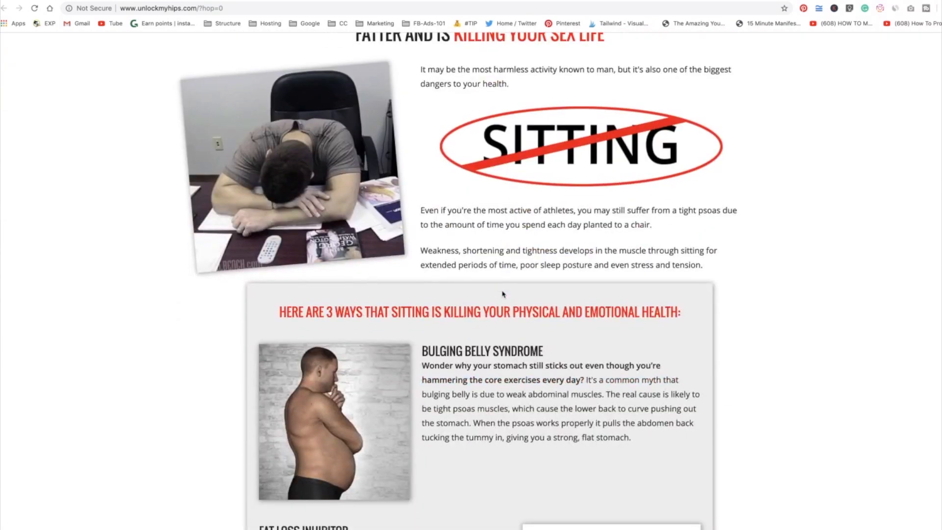
pyautogui.scroll(2, 502, 293)
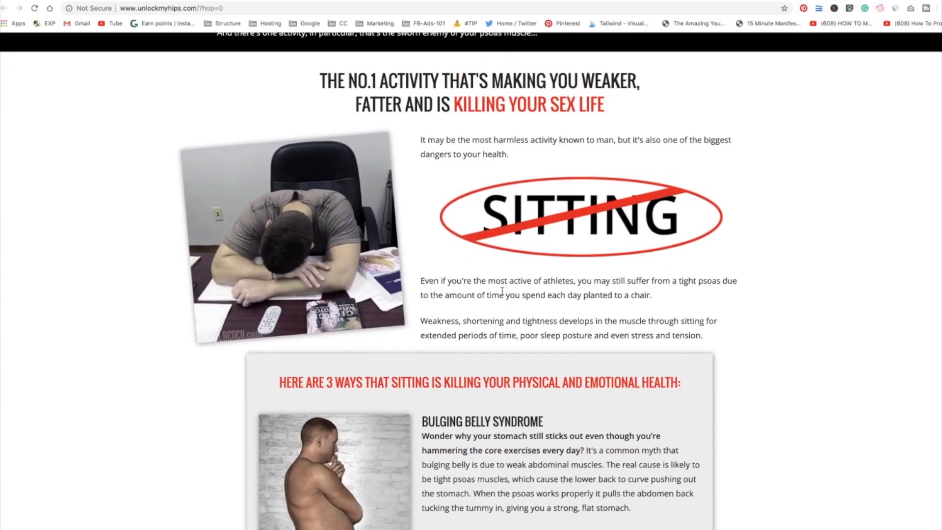
pyautogui.scroll(-20, 502, 291)
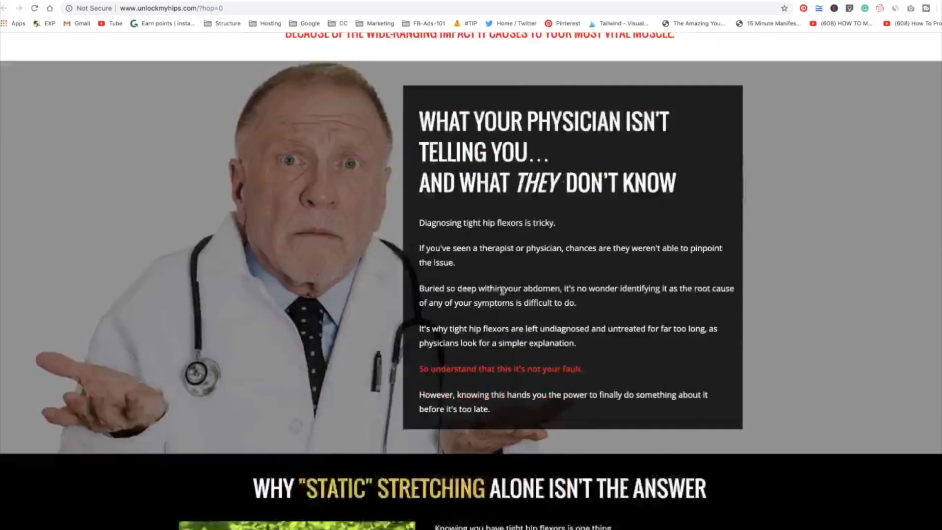
pyautogui.scroll(1, 503, 294)
pyautogui.scroll(-7, 503, 292)
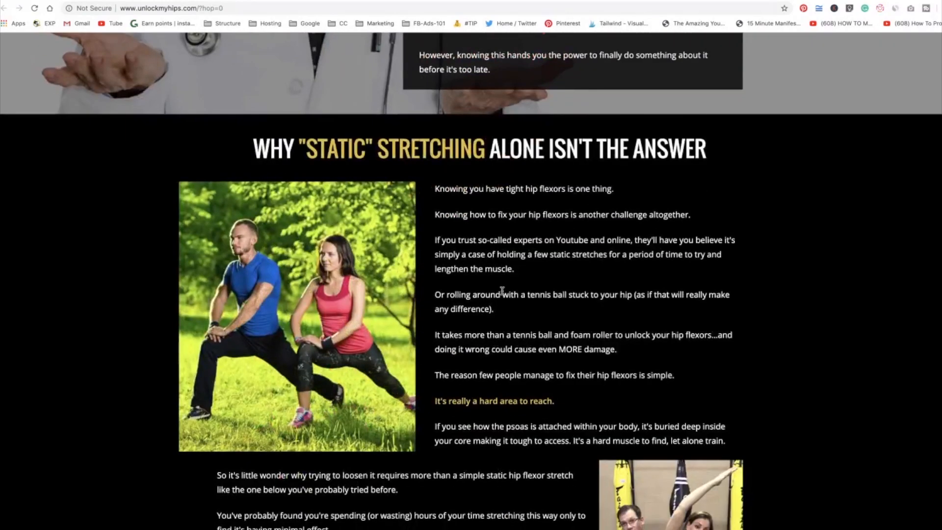
pyautogui.scroll(-20, 503, 290)
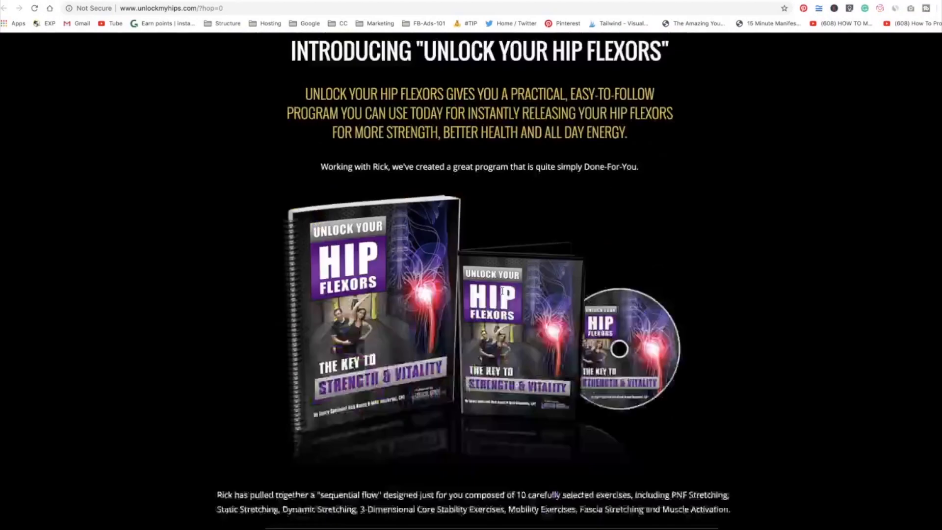
pyautogui.scroll(15, 502, 294)
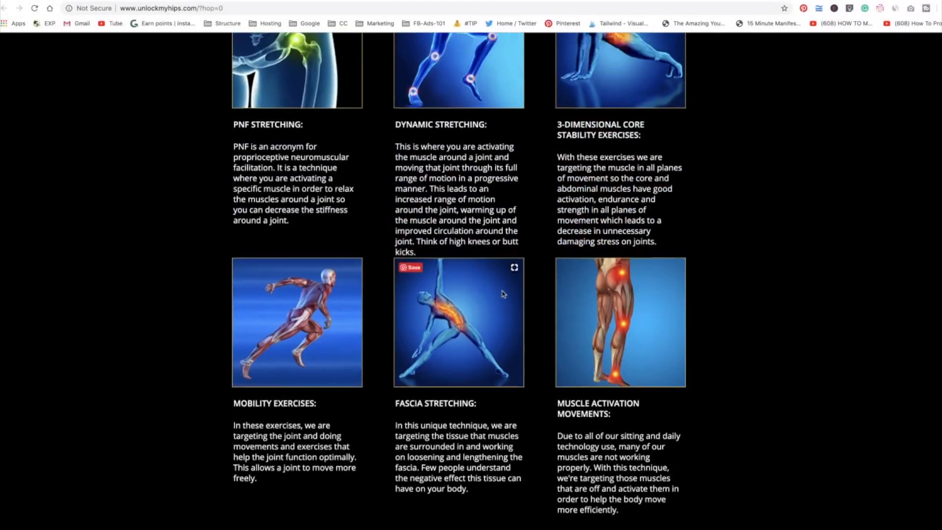
pyautogui.scroll(1, 503, 293)
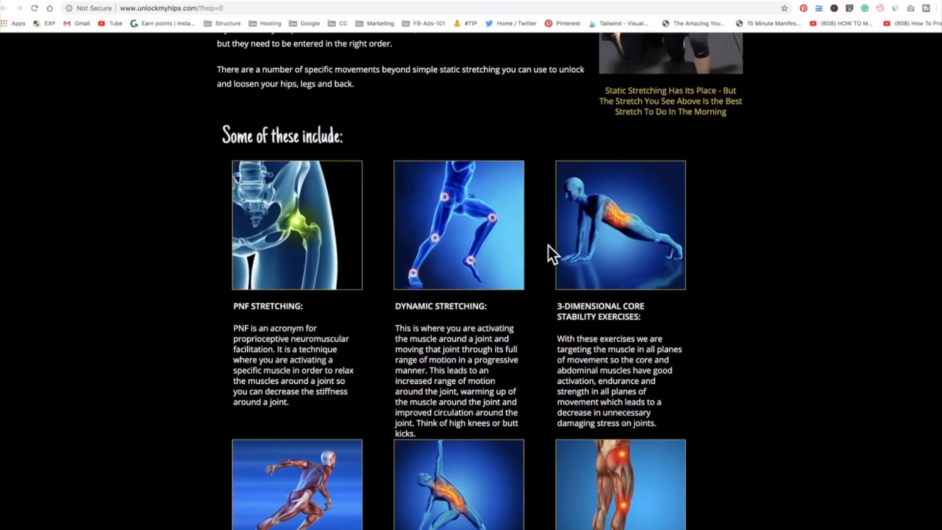
pyautogui.scroll(6, 502, 245)
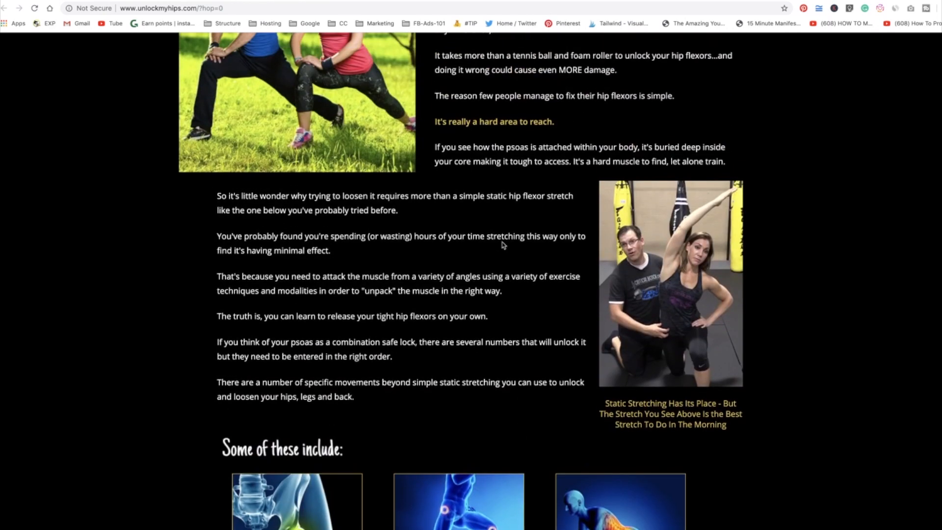
pyautogui.scroll(-20, 503, 245)
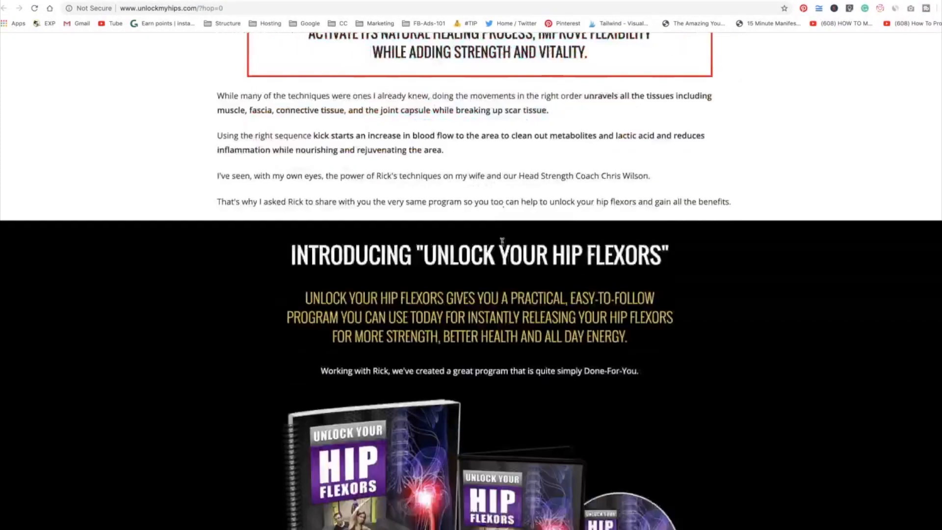
pyautogui.scroll(-4, 503, 241)
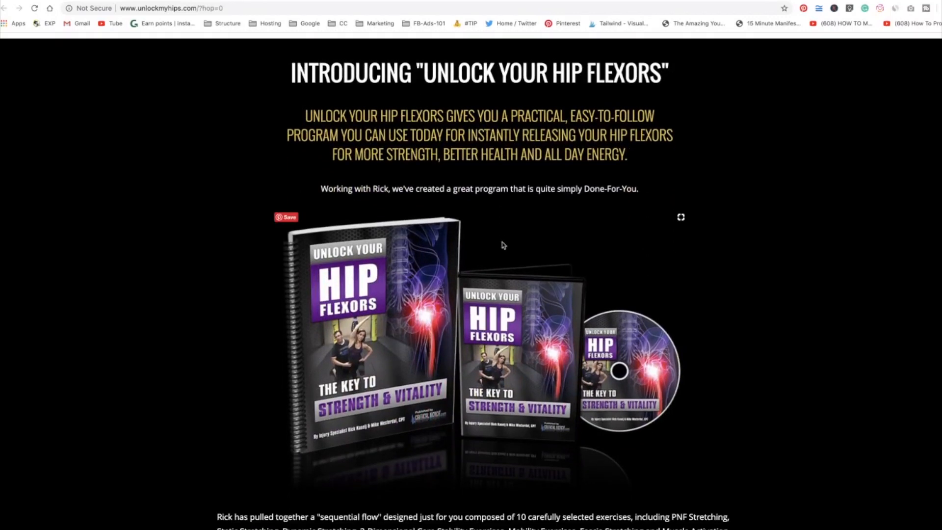
pyautogui.scroll(-1, 504, 246)
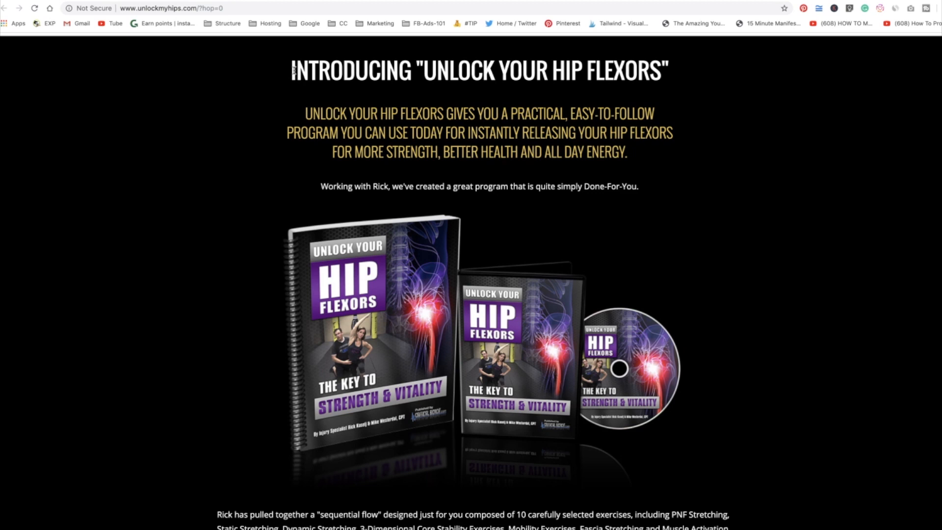
# Copy the sales page's subheading and the 'Working with Rick' sentence beneath it.
pyautogui.moveTo(293, 70); pyautogui.dragTo(668, 73)
pyautogui.click(686, 78)
pyautogui.moveTo(305, 113); pyautogui.dragTo(644, 153)
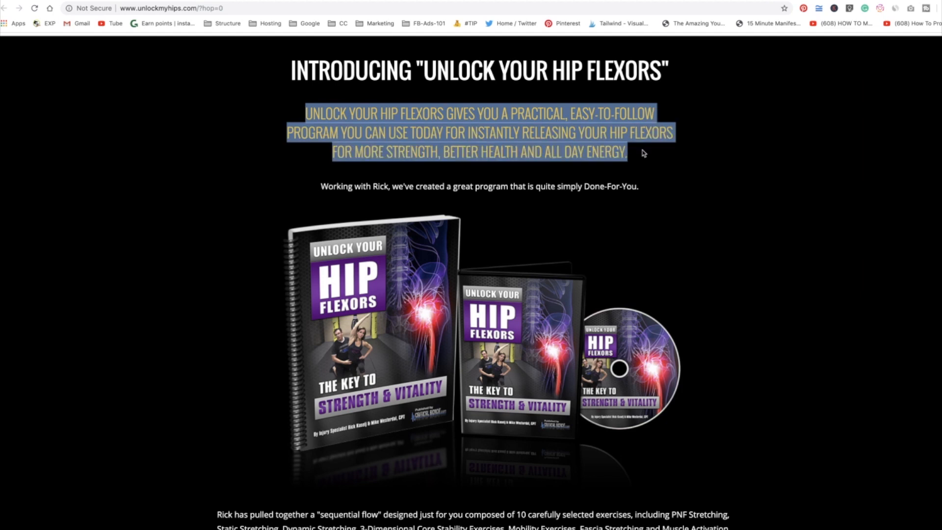
pyautogui.rightClick(588, 137)
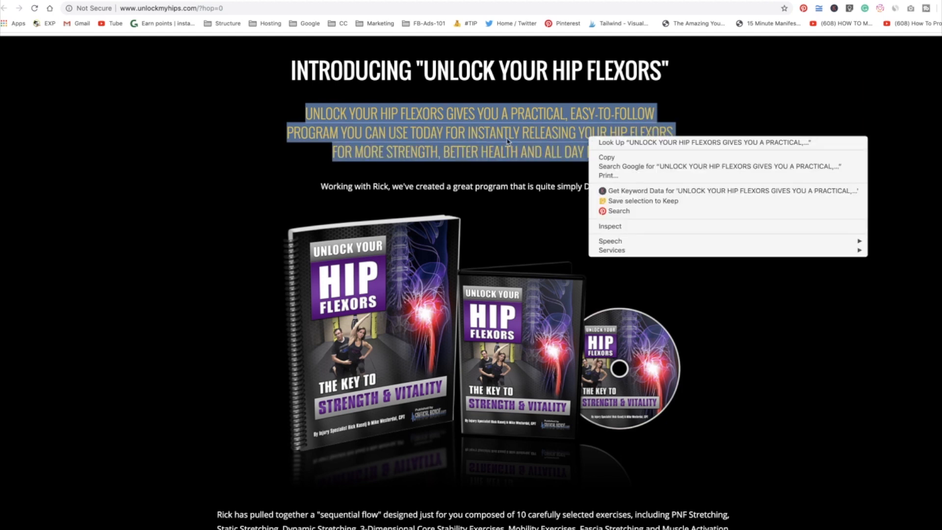
pyautogui.click(494, 168)
pyautogui.click(635, 189)
pyautogui.moveTo(635, 189); pyautogui.dragTo(305, 113)
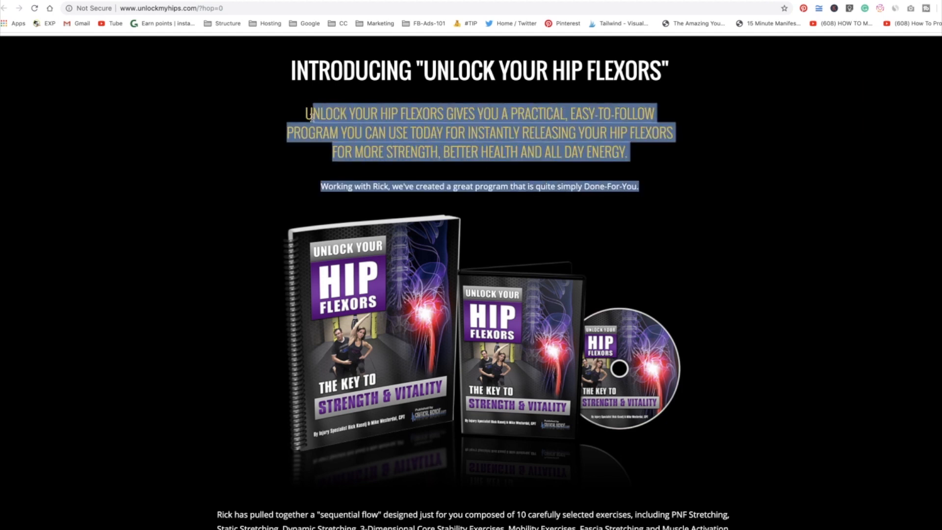
pyautogui.rightClick(367, 117)
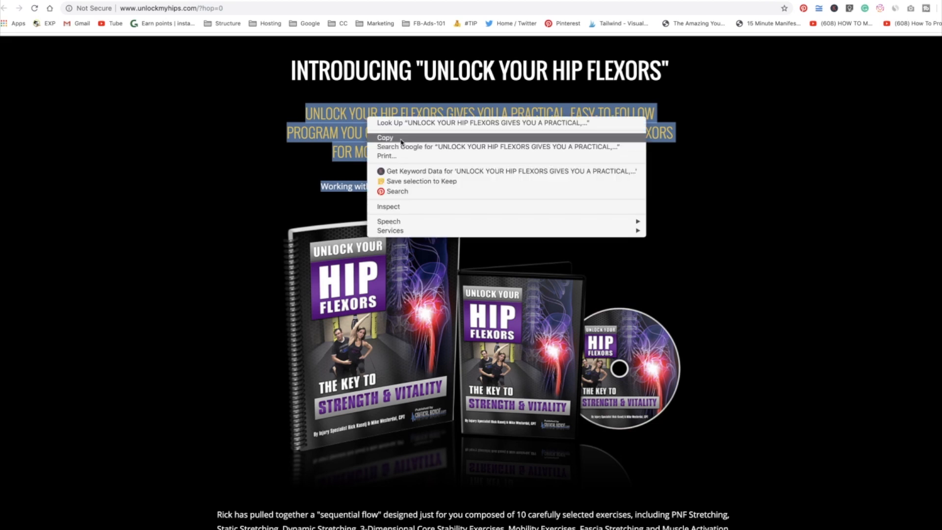
pyautogui.click(401, 139)
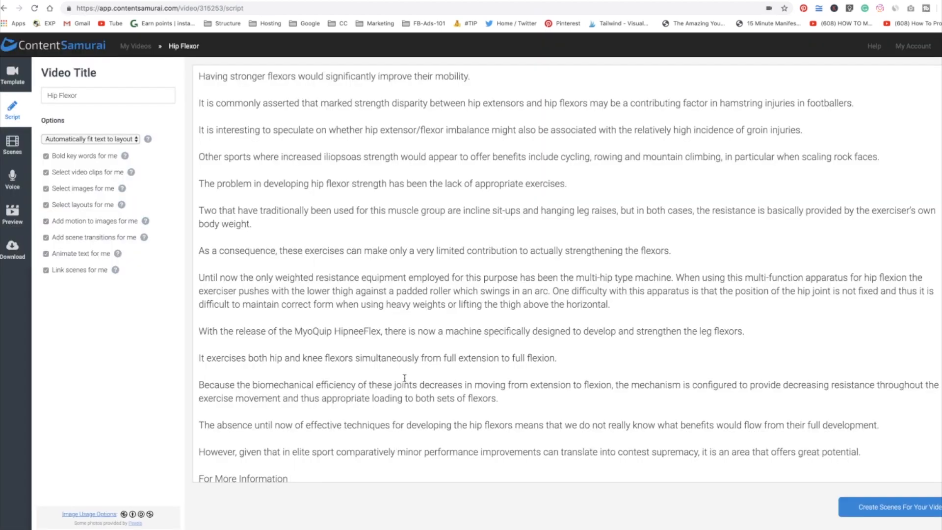
# Replace the 'For More Information' line with the copied sales page text.
pyautogui.scroll(-1, 292, 439)
pyautogui.click(294, 474)
pyautogui.moveTo(294, 474); pyautogui.dragTo(195, 467)
pyautogui.hotkey('ctrl', 'v')
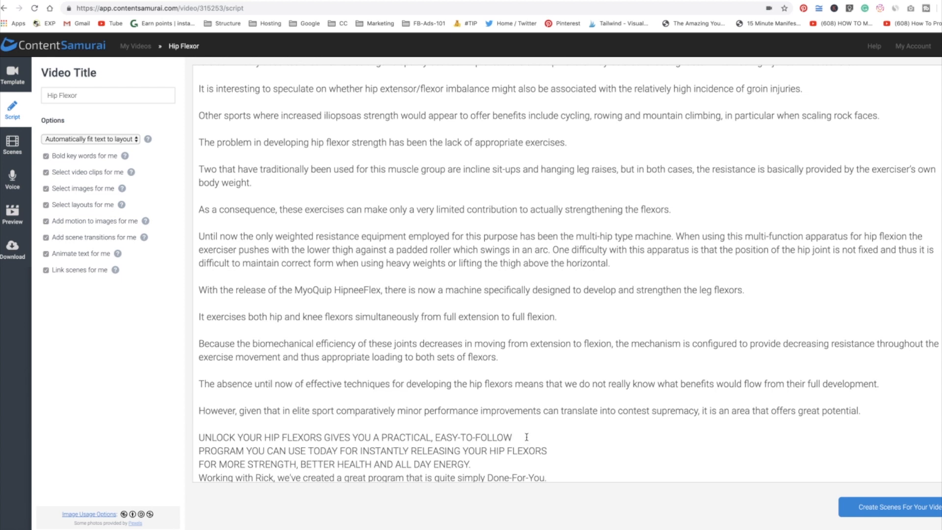
# Rearrange the pasted text's line breaks, joining the first two lines and separating the remaining sentences into paragraphs.
pyautogui.click(527, 437)
pyautogui.press('Delete')
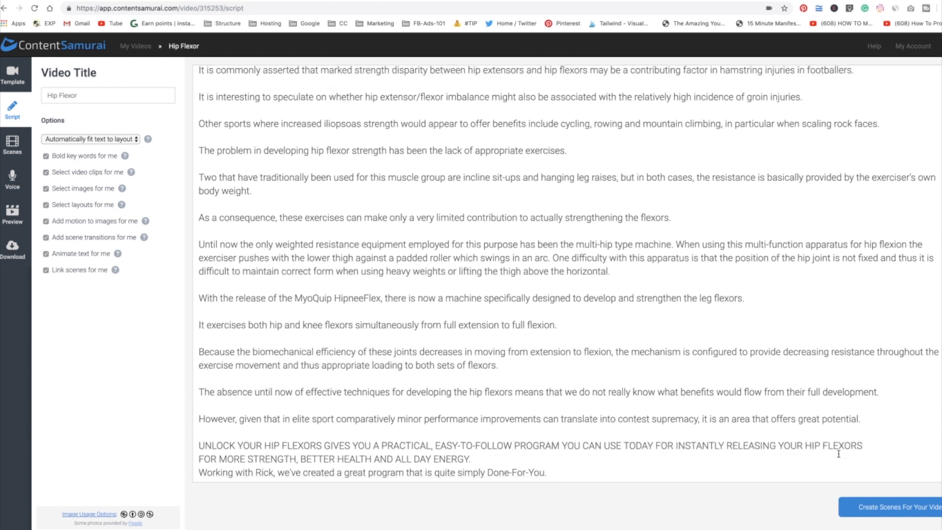
pyautogui.click(876, 447)
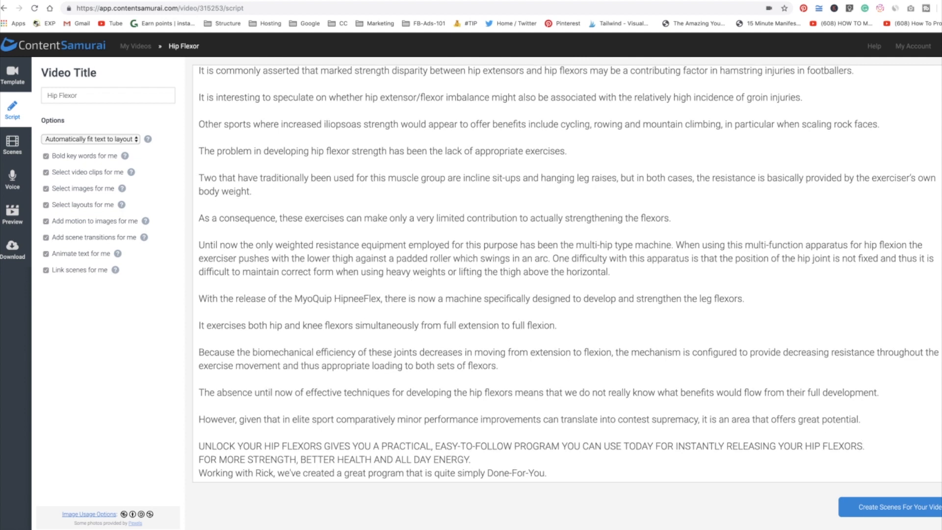
pyautogui.press('Return')
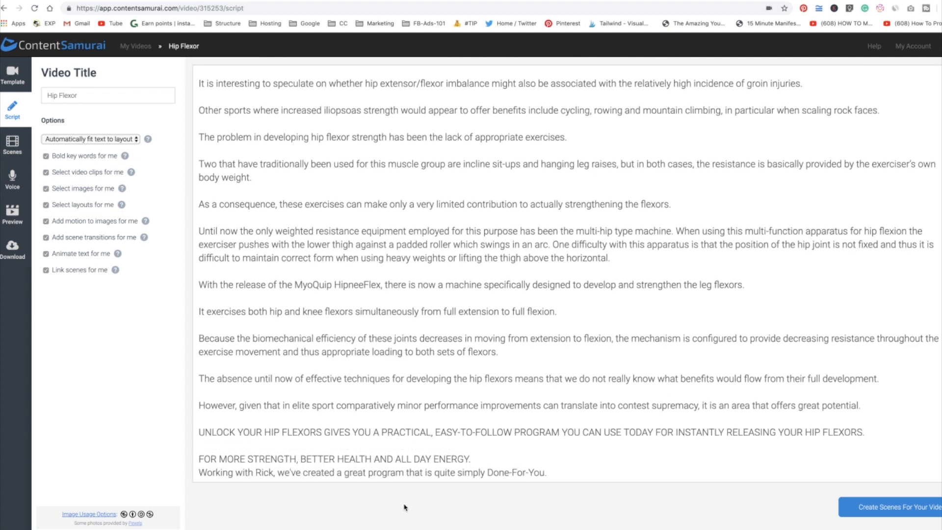
pyautogui.click(491, 464)
pyautogui.scroll(-1, 372, 381)
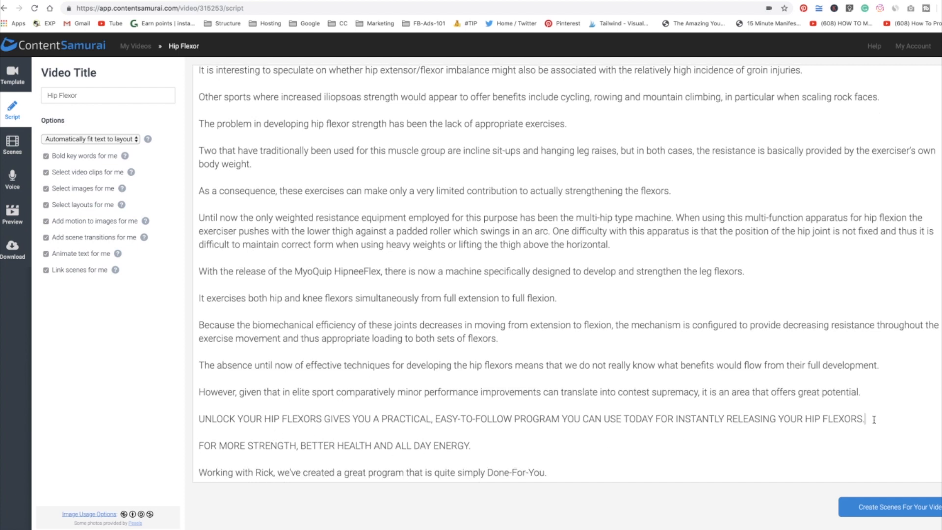
pyautogui.press('BackSpace')
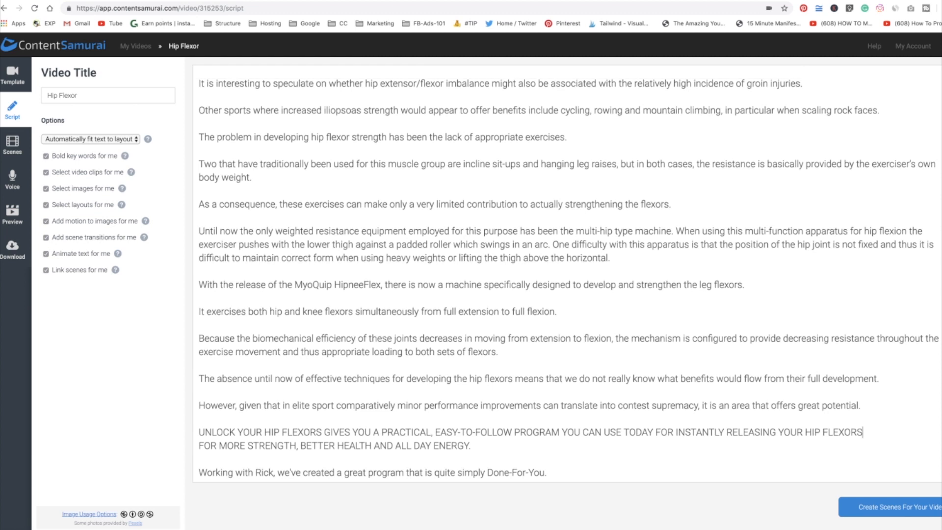
# Add a new closing line reading 'Check The Link In My Description for More Details.' and correct its spelling.
pyautogui.press('Return')
pyautogui.write('Check')
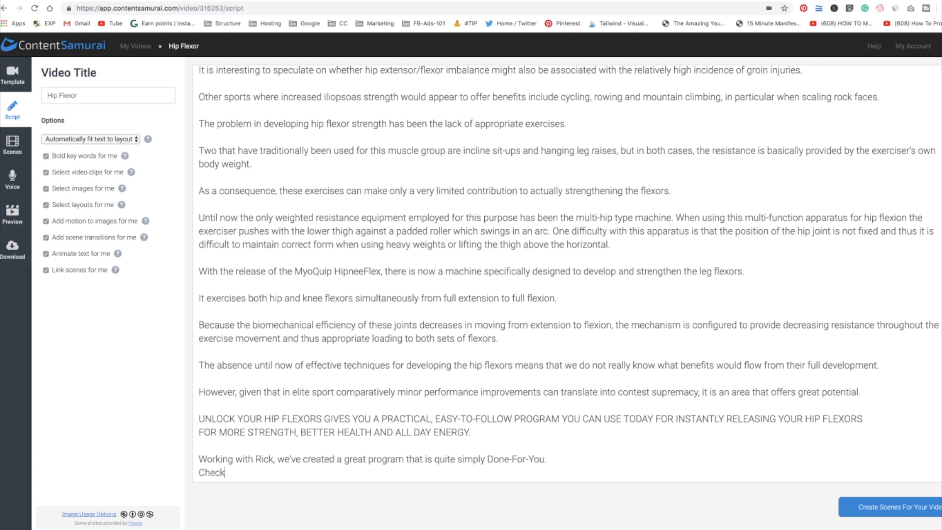
pyautogui.write(' The Link In')
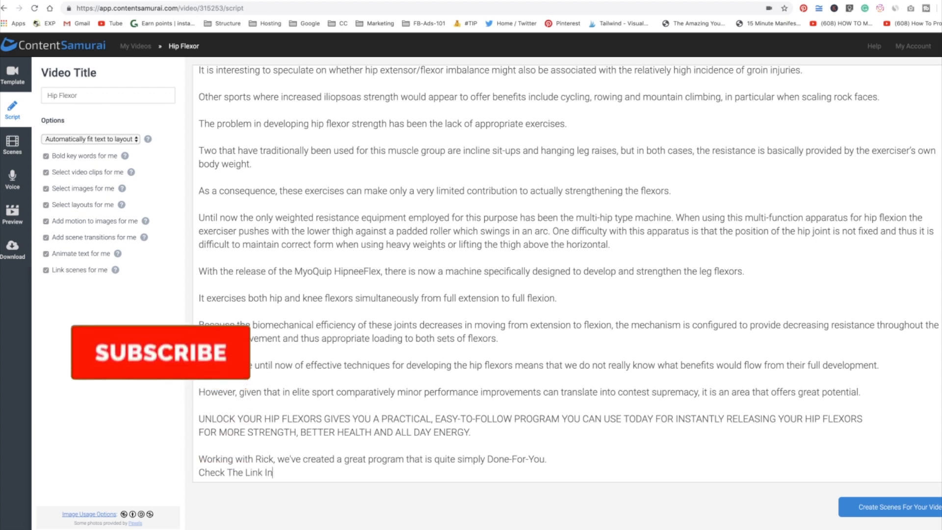
pyautogui.write(' My De')
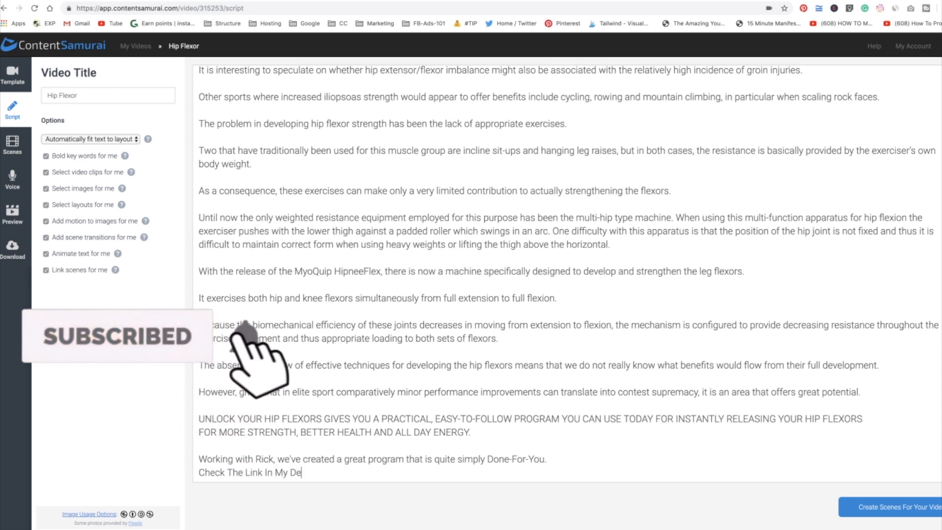
pyautogui.write('scritp')
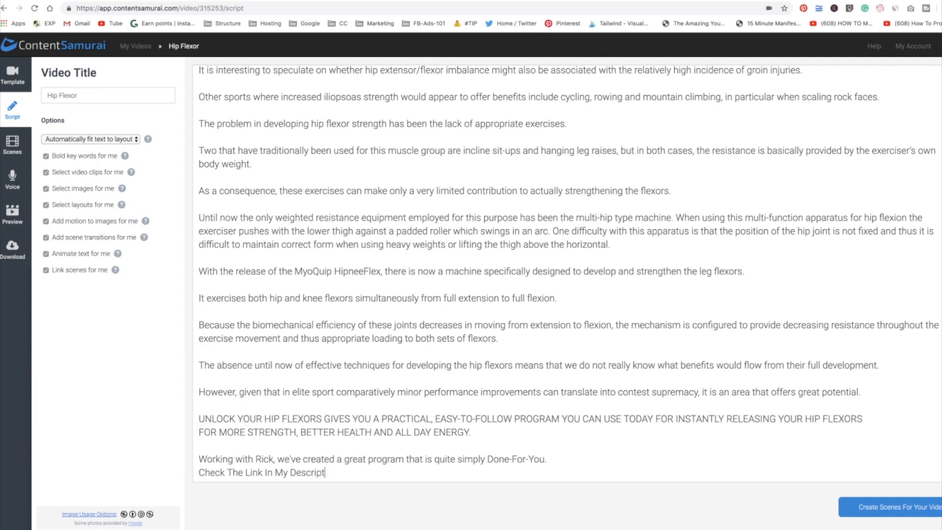
pyautogui.write('on for More Detaiul')
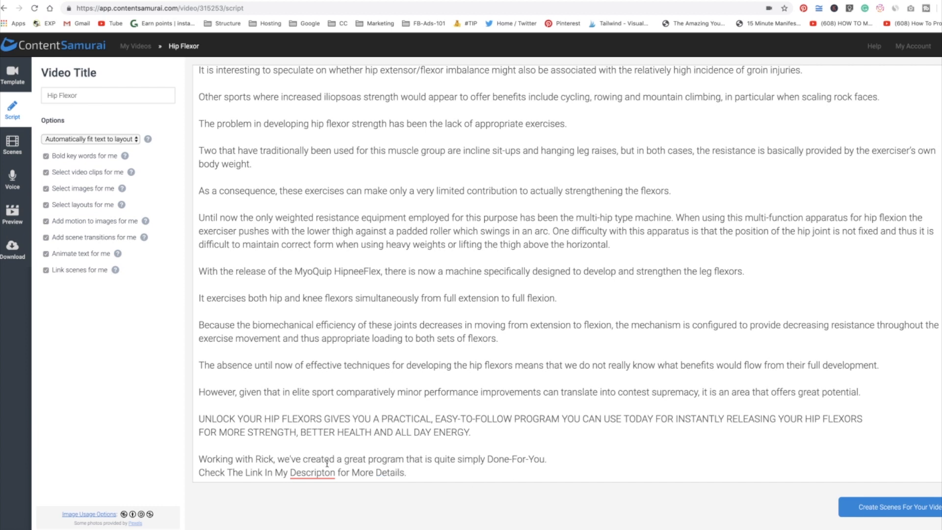
pyautogui.moveTo(312, 472)
pyautogui.click(320, 406)
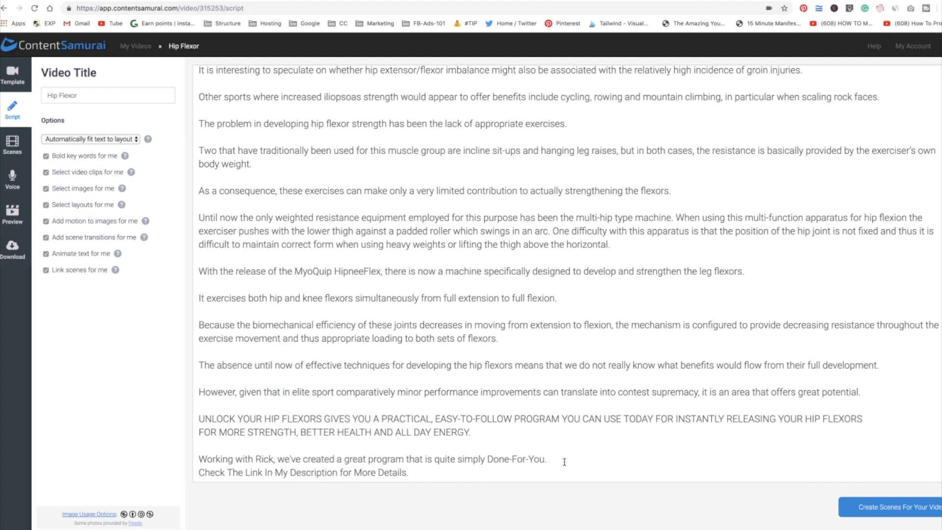
# Separate the call-to-action line from the preceding 'Working with Rick' sentence with a blank line.
pyautogui.press('Return')
pyautogui.scroll(4, 462, 293)
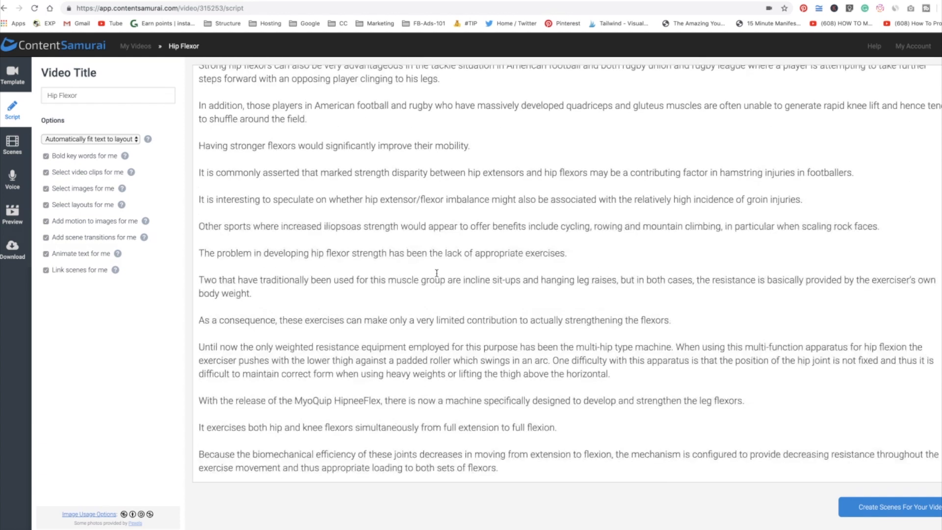
pyautogui.scroll(-4, 437, 275)
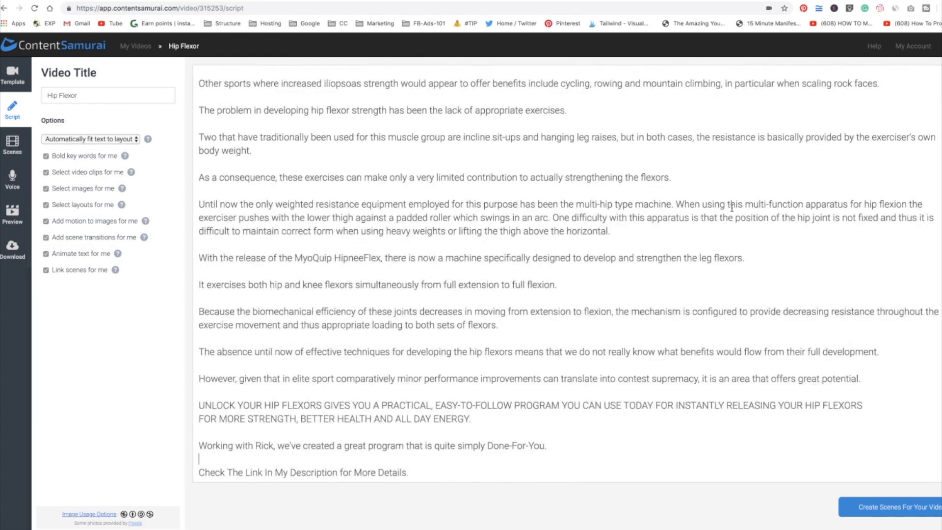
# Split the multi-hip machine paragraph into three separate one-sentence paragraphs.
pyautogui.click(553, 218)
pyautogui.press('Return')
pyautogui.press('Return')
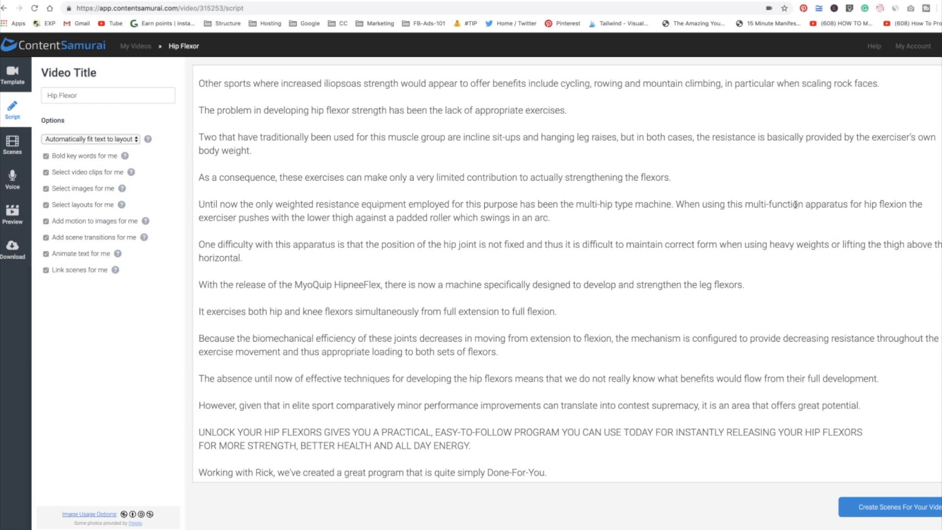
pyautogui.click(677, 204)
pyautogui.press('Return')
pyautogui.press('Return')
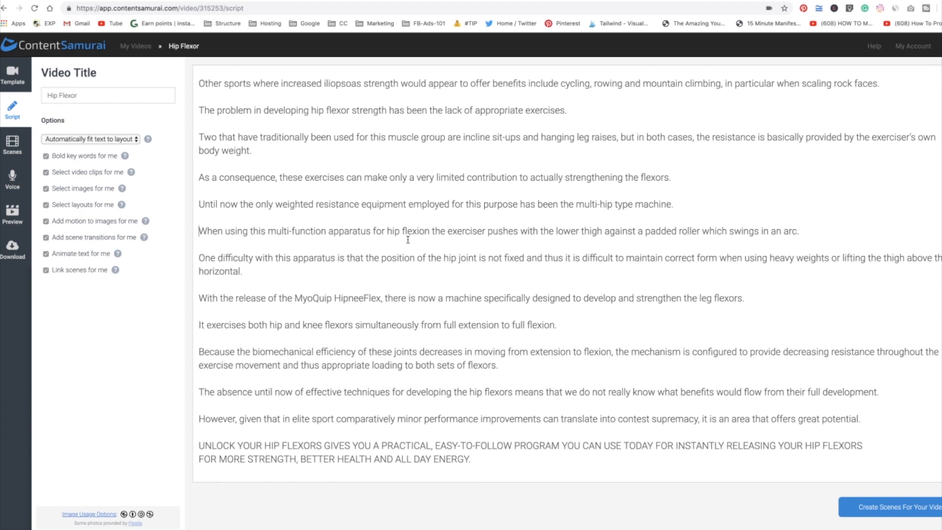
# Review the finished script and create the video's scenes from it.
pyautogui.scroll(-2, 435, 264)
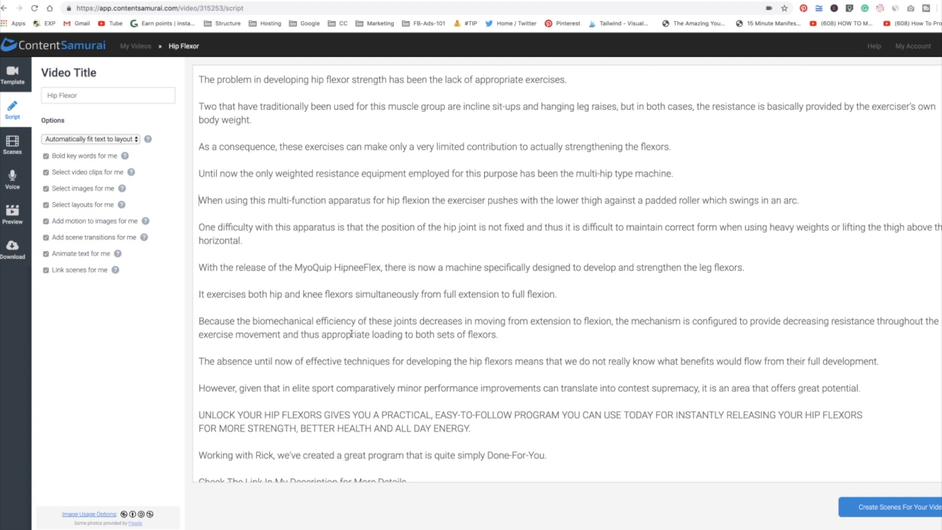
pyautogui.scroll(5, 460, 310)
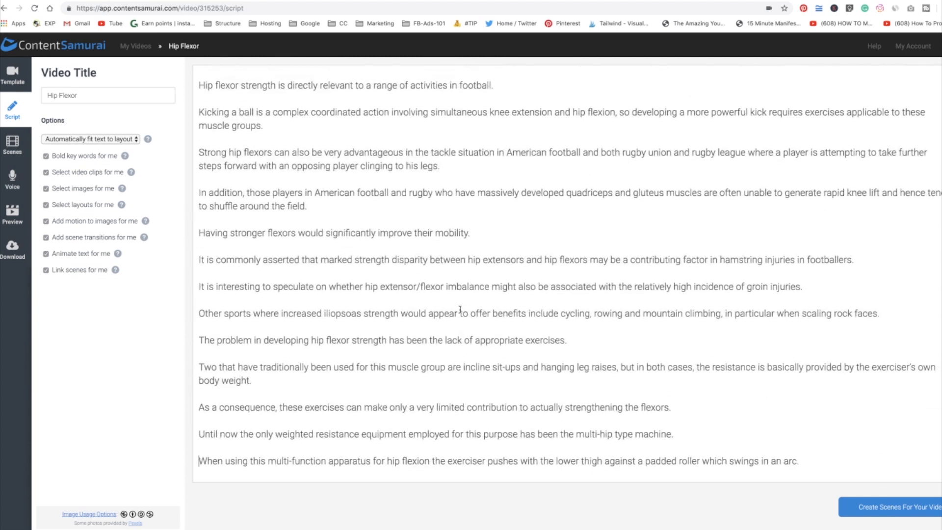
pyautogui.scroll(3, 459, 310)
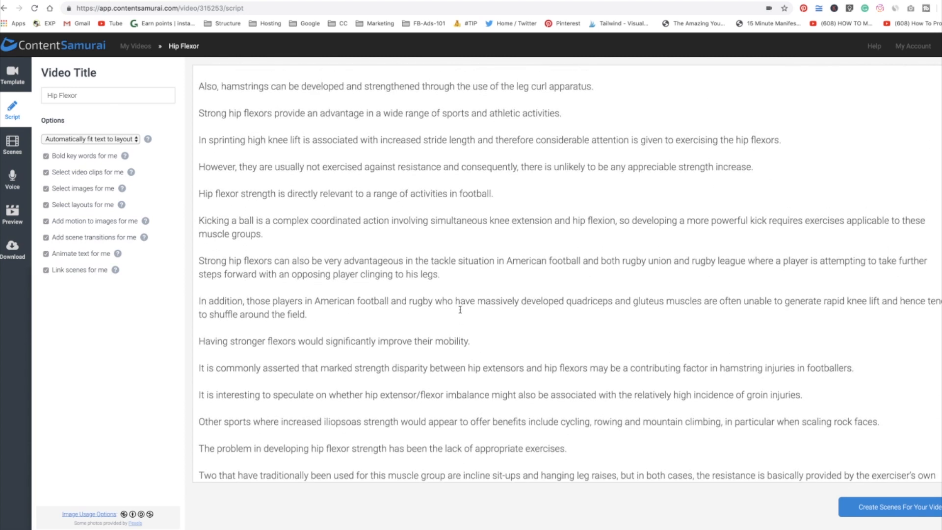
pyautogui.scroll(6, 460, 309)
pyautogui.scroll(3, 460, 309)
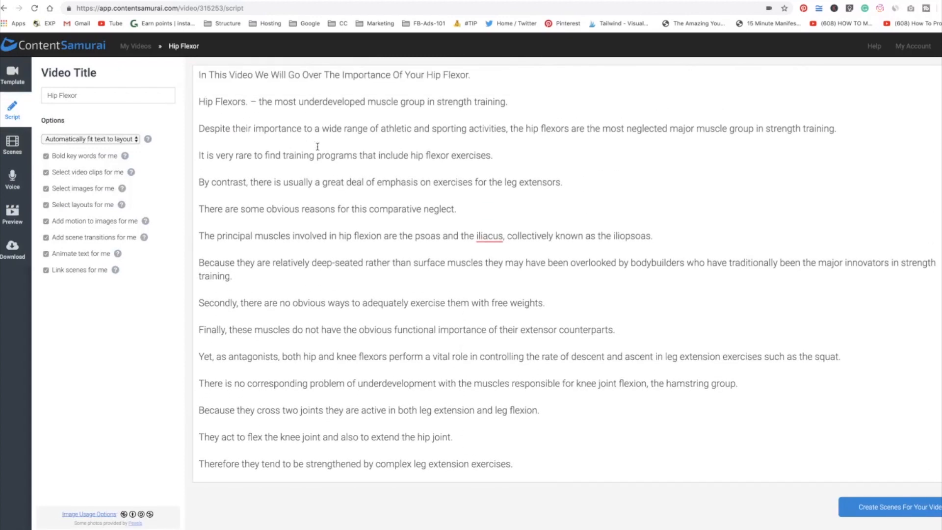
pyautogui.click(880, 508)
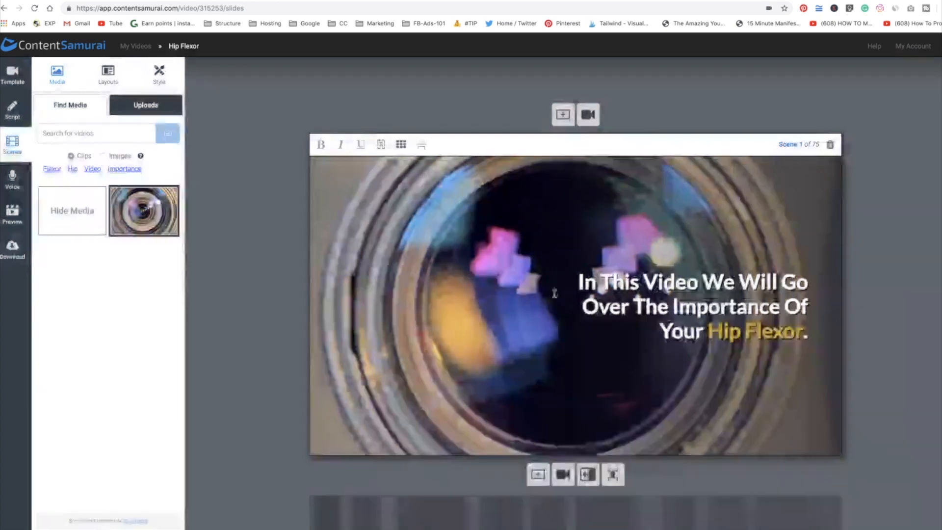
# Search clips for 'Hip' and set the massage-mat clip for scene 1 and the therapist stretching clip for scene 2.
pyautogui.click(74, 169)
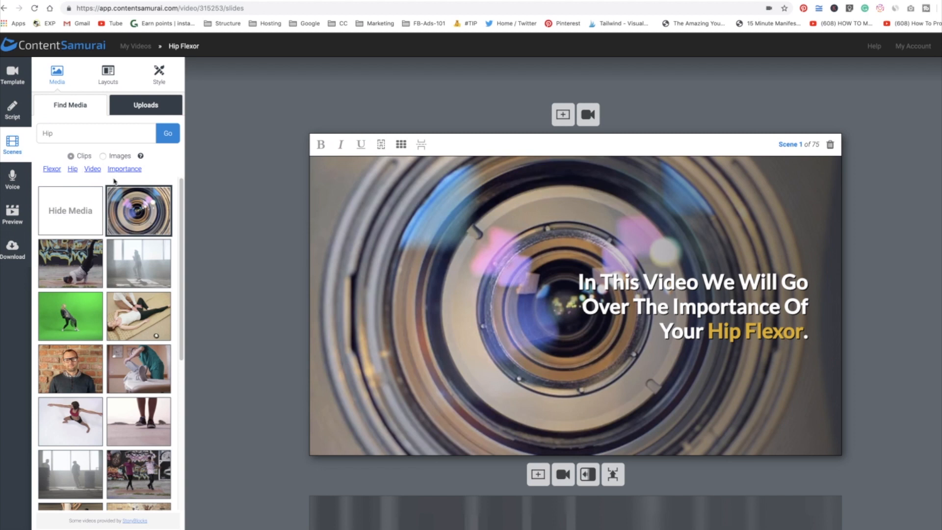
pyautogui.scroll(-1, 146, 277)
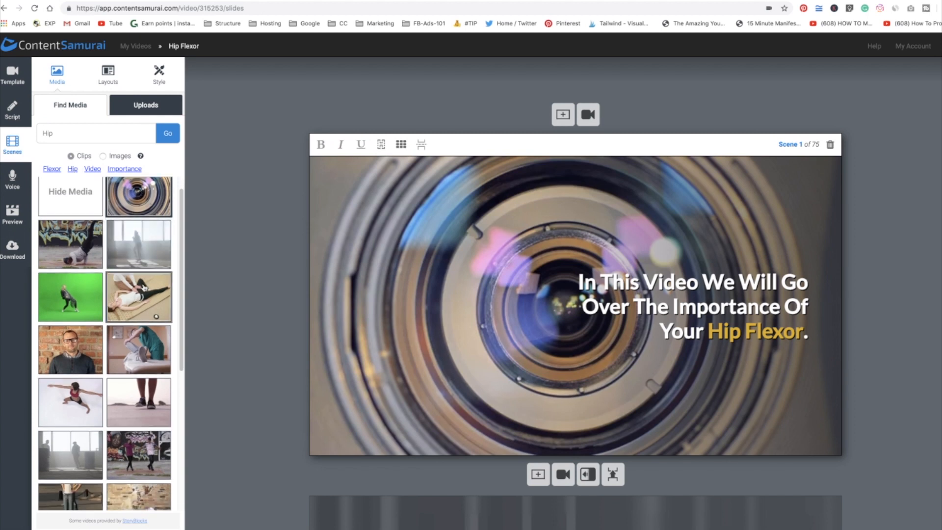
pyautogui.click(139, 296)
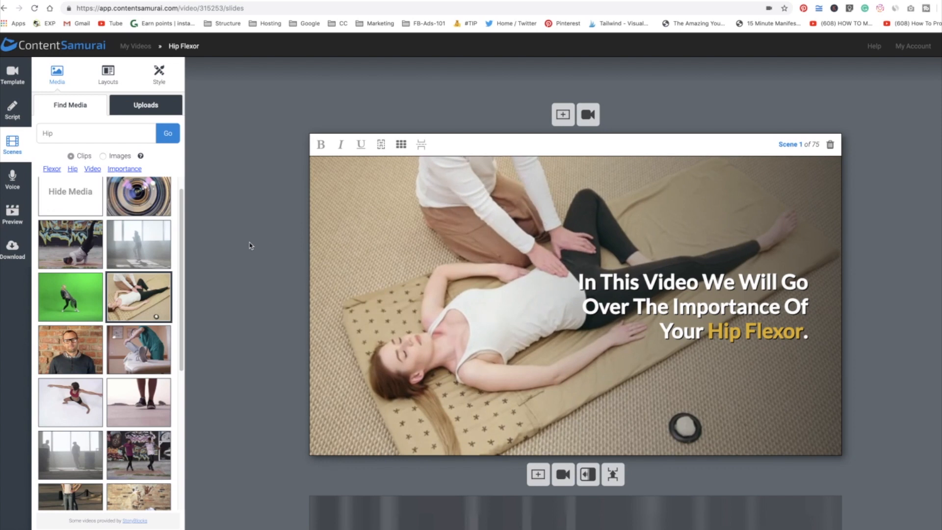
pyautogui.scroll(-8, 250, 246)
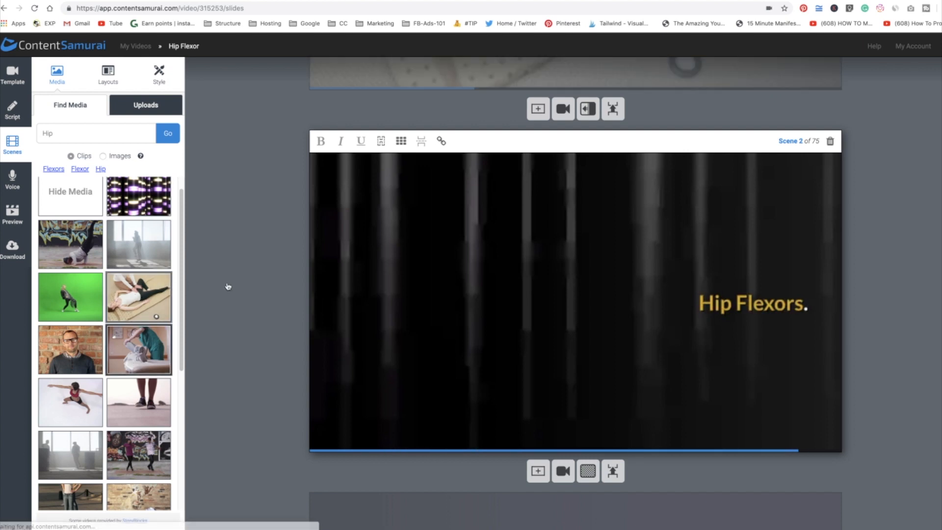
pyautogui.click(124, 352)
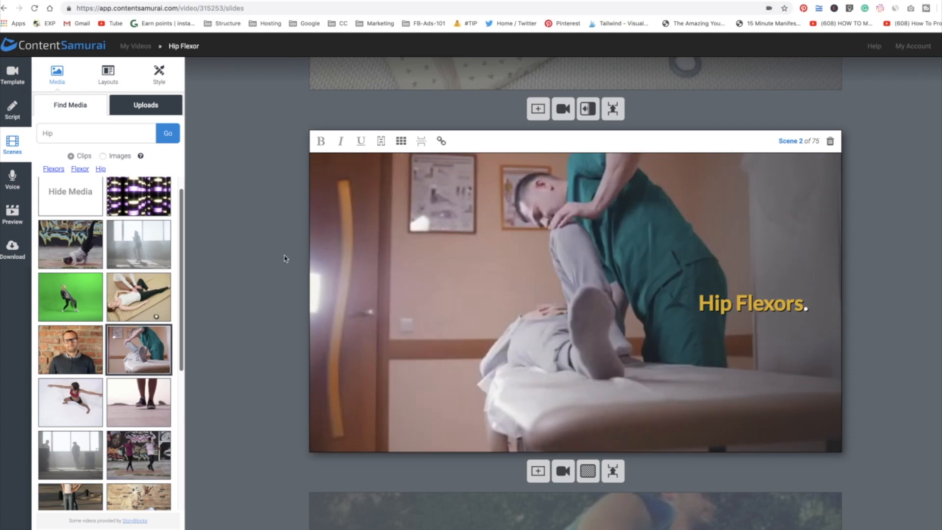
# Scroll through the following scenes, previewing each scene's background clip and caption text.
pyautogui.scroll(-2, 286, 259)
pyautogui.scroll(-5, 286, 259)
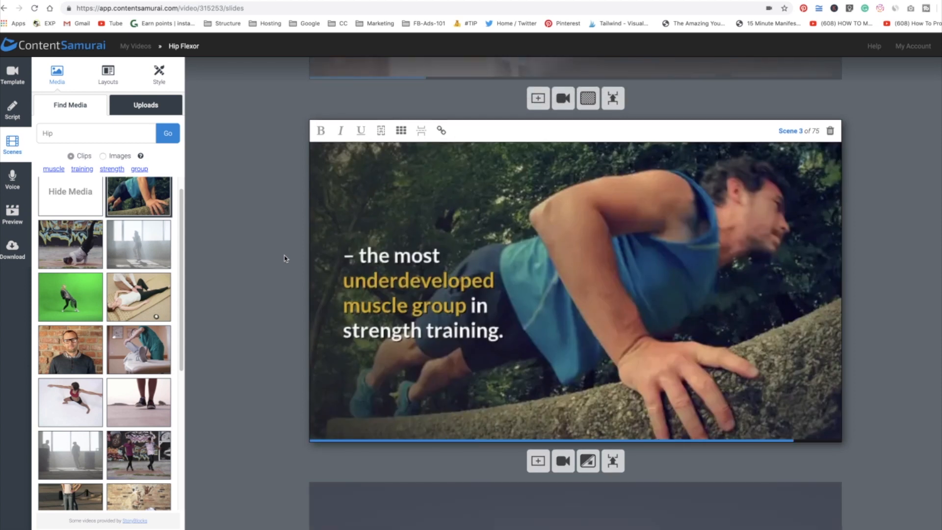
pyautogui.scroll(-3, 74, 291)
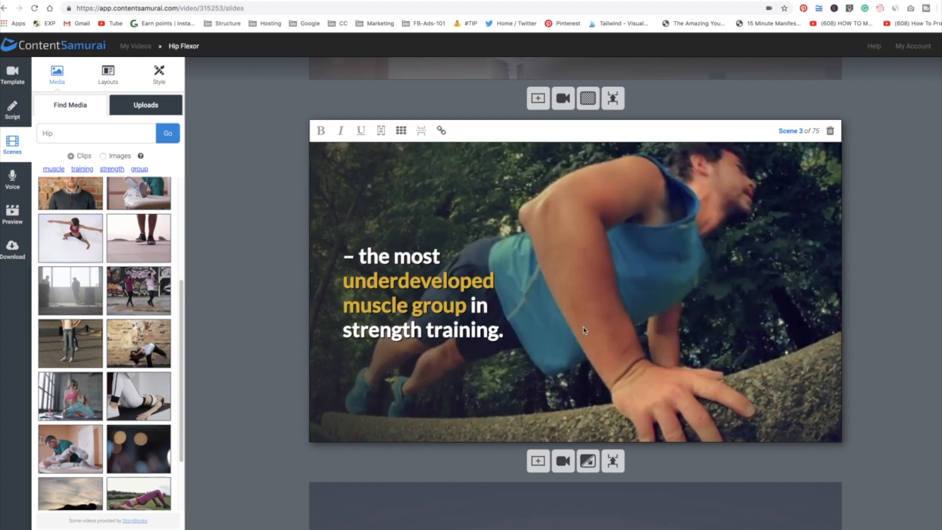
pyautogui.scroll(-2, 585, 331)
pyautogui.scroll(-4, 585, 330)
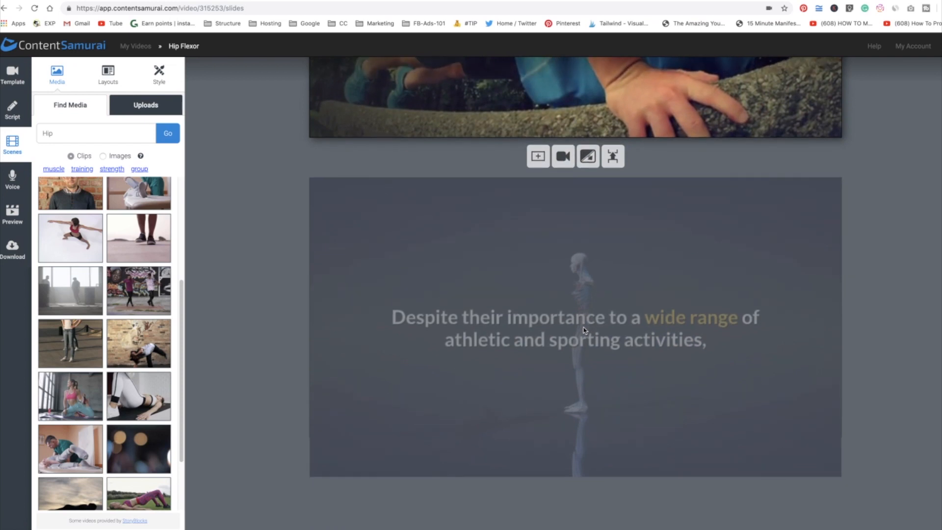
pyautogui.click(581, 329)
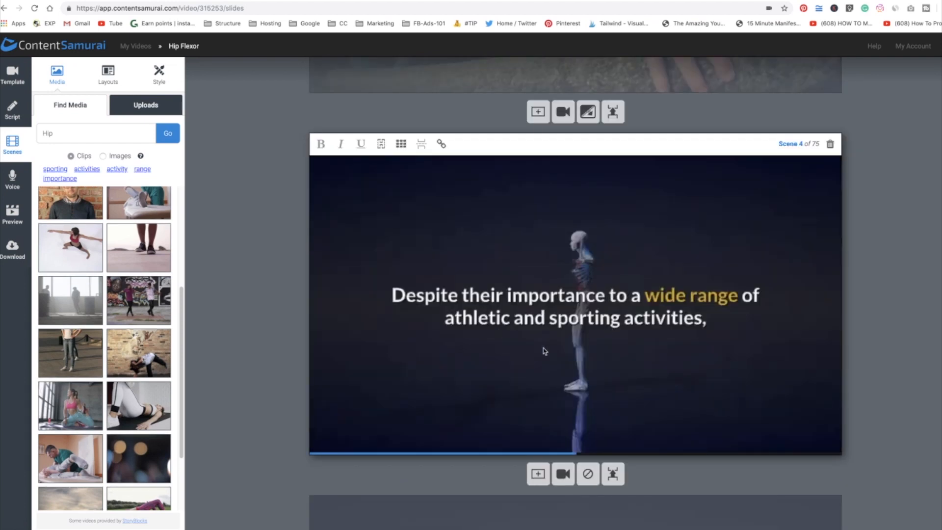
pyautogui.scroll(-5, 516, 354)
pyautogui.scroll(-15, 455, 317)
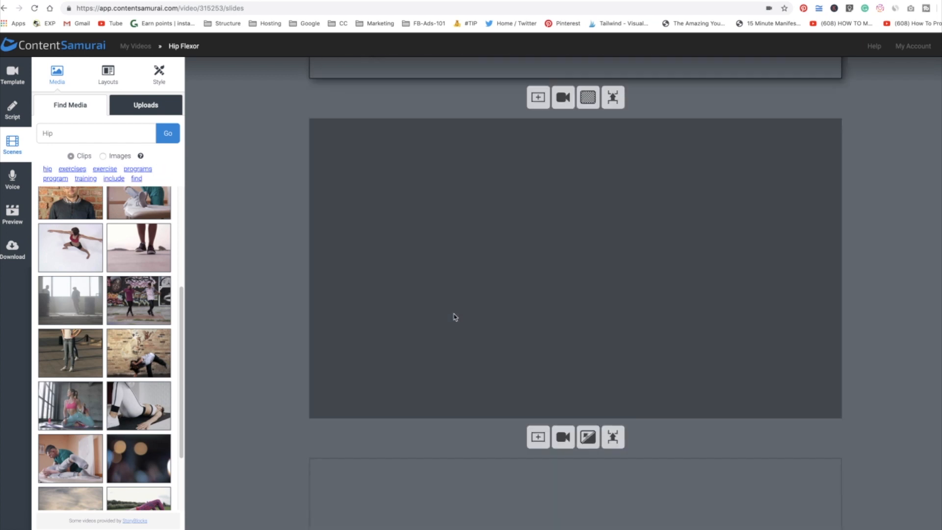
pyautogui.click(455, 317)
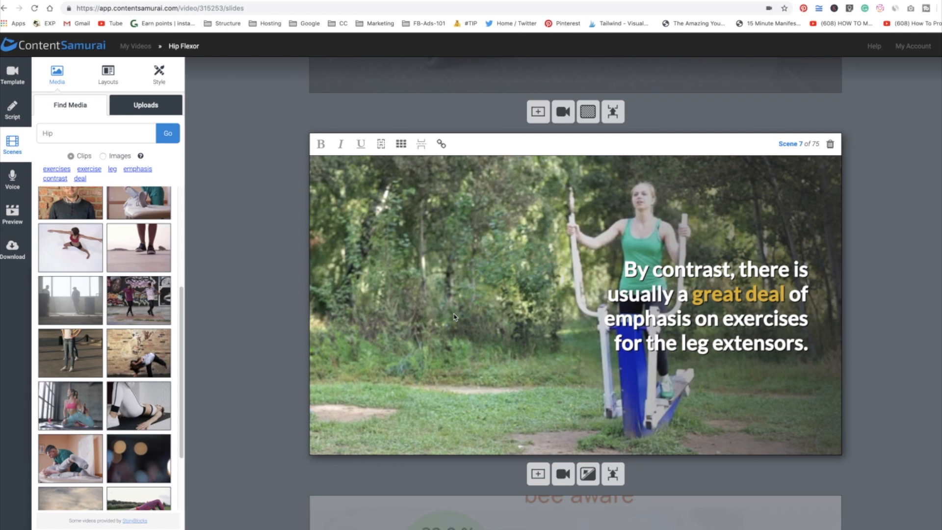
pyautogui.scroll(-5, 454, 316)
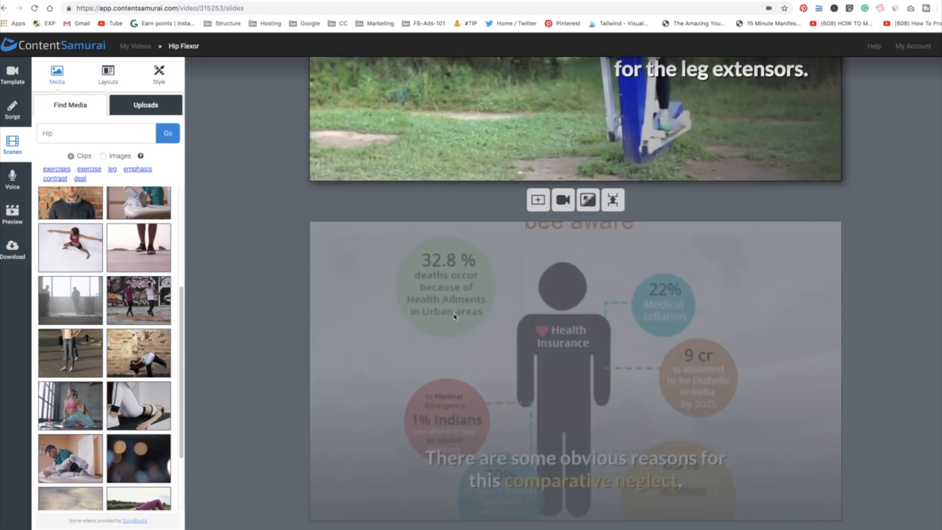
pyautogui.click(454, 317)
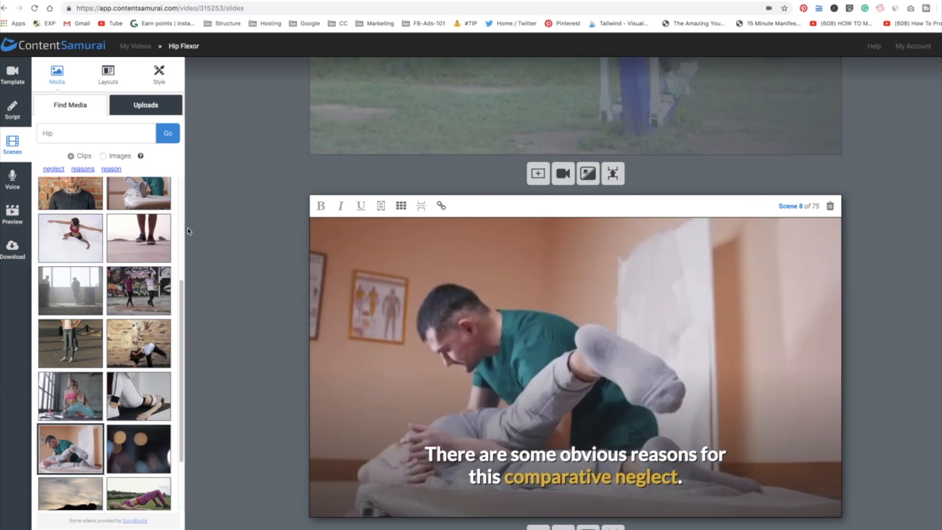
pyautogui.scroll(-1, 189, 231)
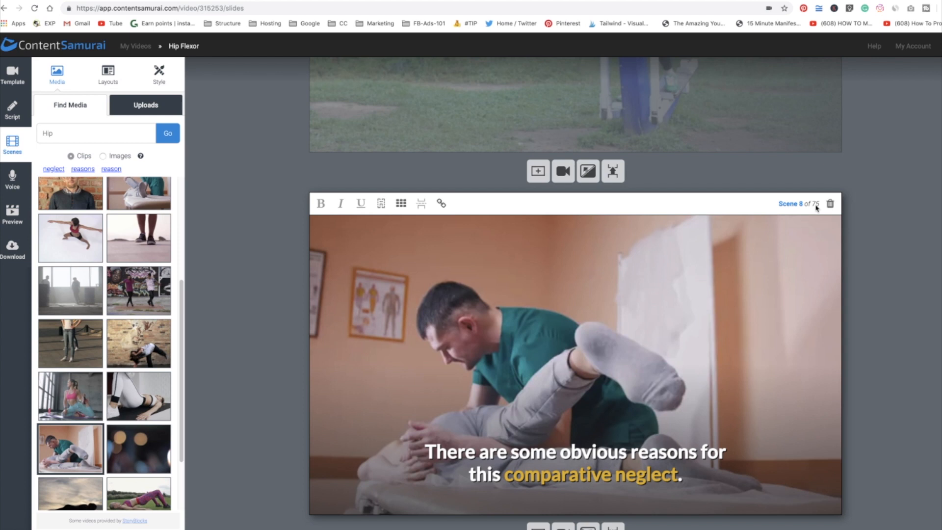
pyautogui.scroll(-3, 434, 287)
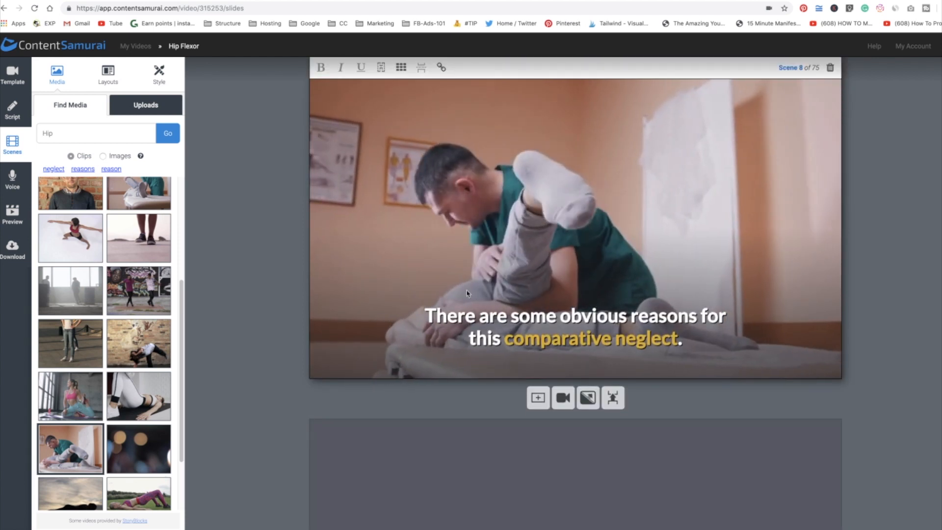
pyautogui.scroll(-4, 468, 294)
pyautogui.click(467, 294)
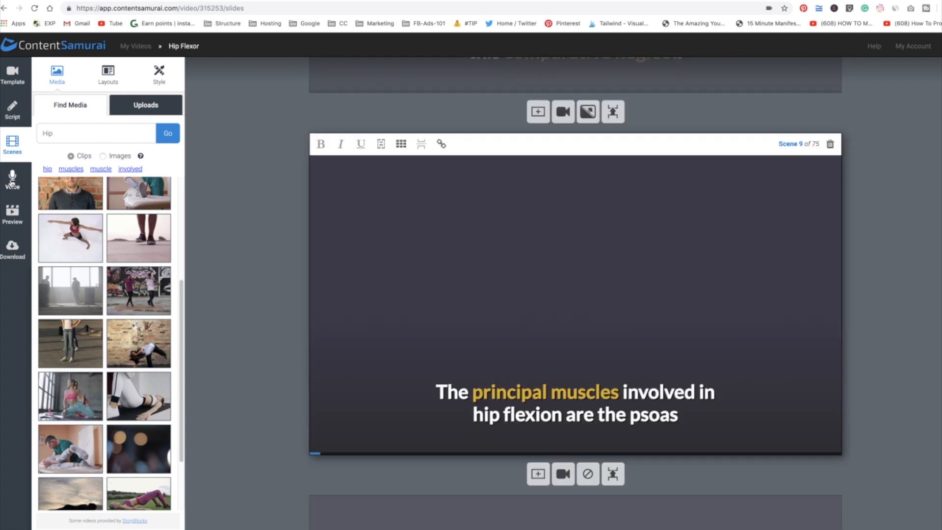
# Choose an Auto-voice track with the Harry voice and play its sample.
pyautogui.click(11, 183)
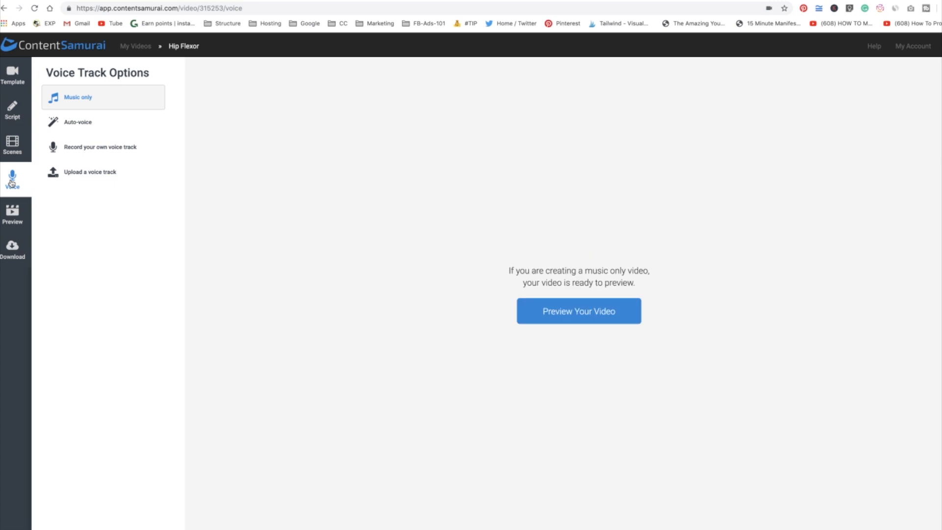
pyautogui.click(77, 126)
pyautogui.click(704, 276)
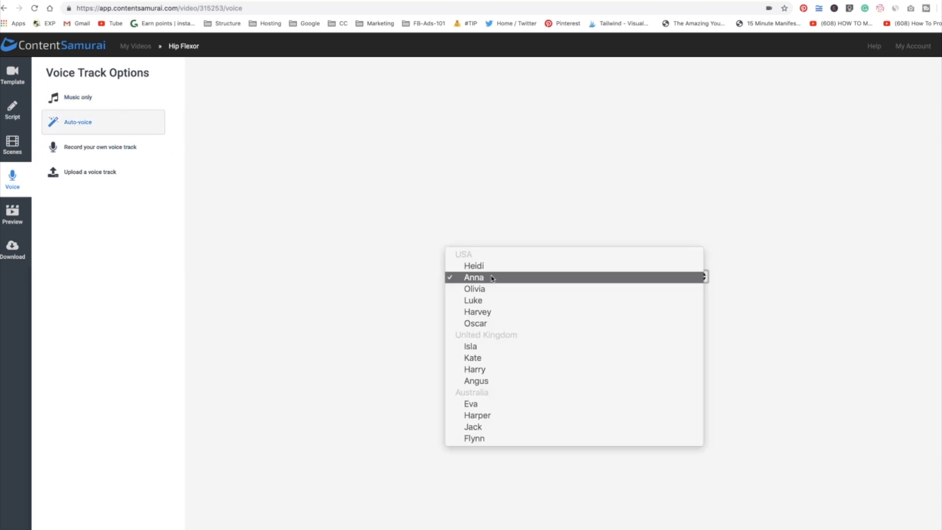
pyautogui.click(537, 374)
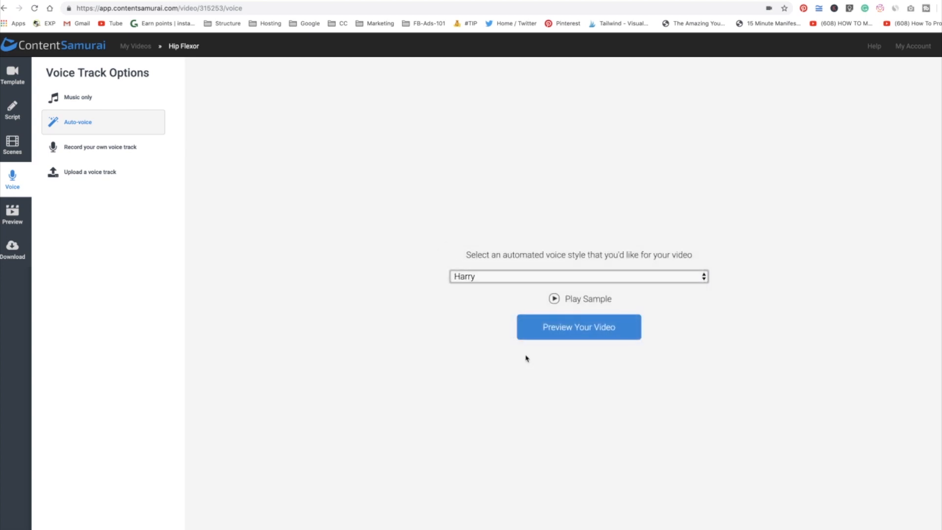
pyautogui.click(554, 300)
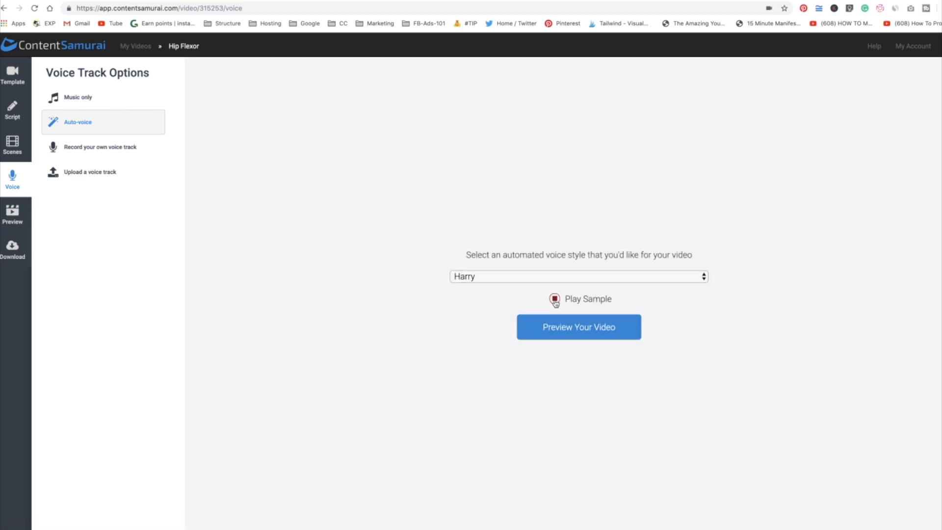
# Open the video preview and choose Dagger as the background music.
pyautogui.click(562, 331)
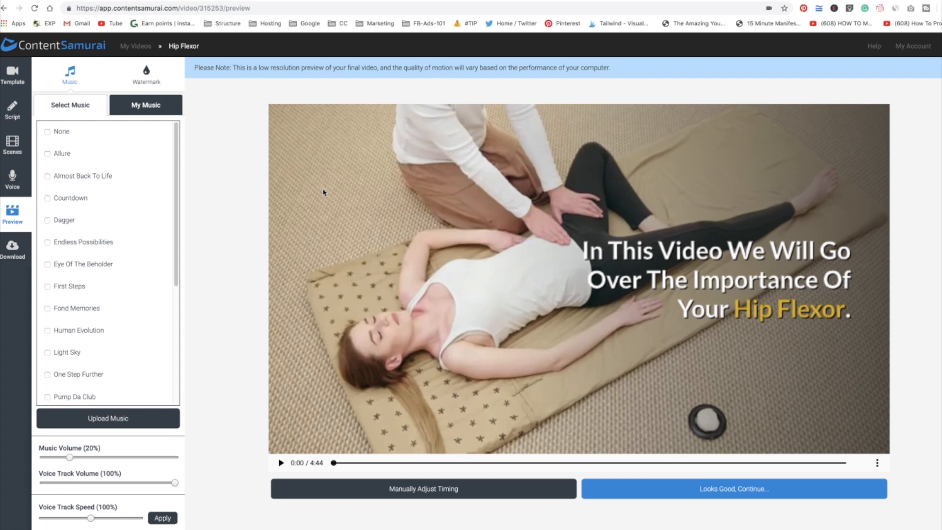
pyautogui.click(48, 221)
pyautogui.click(163, 220)
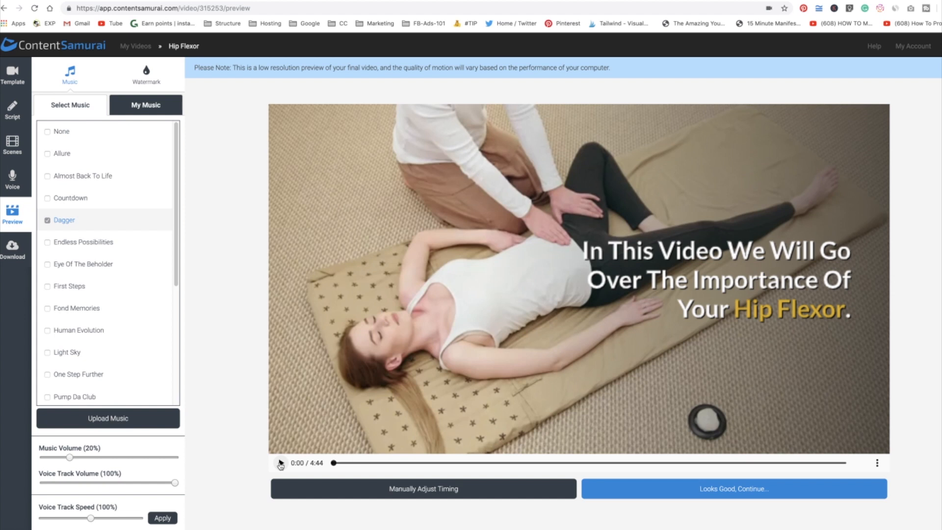
# Play the video preview, pause it, and approve the preview to continue.
pyautogui.click(281, 464)
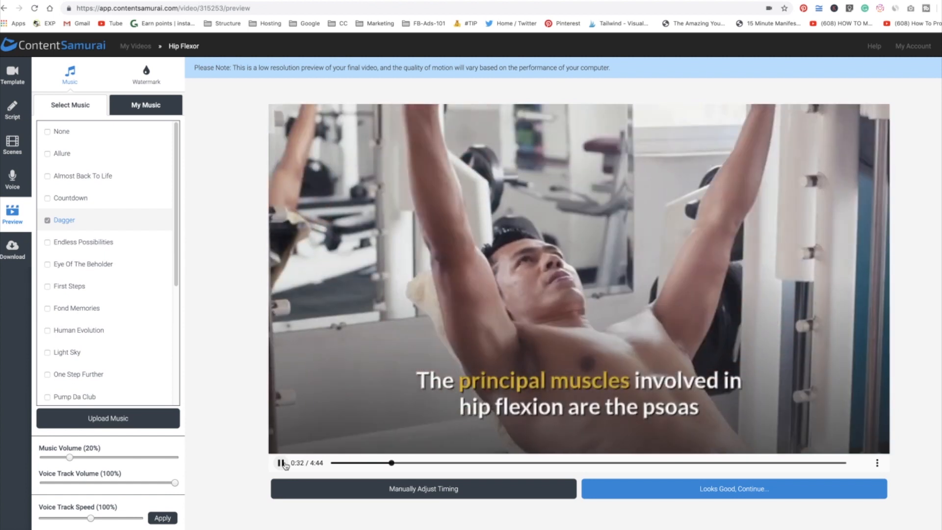
pyautogui.click(283, 464)
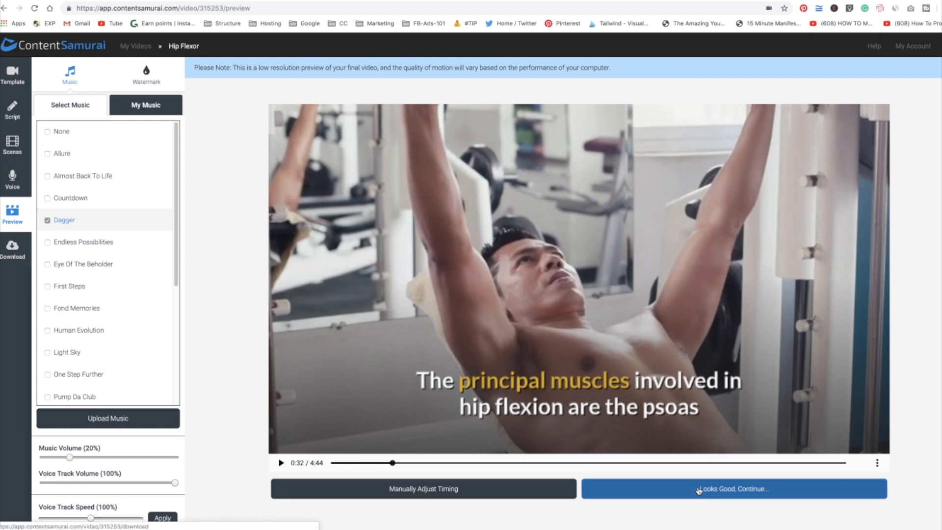
pyautogui.click(725, 493)
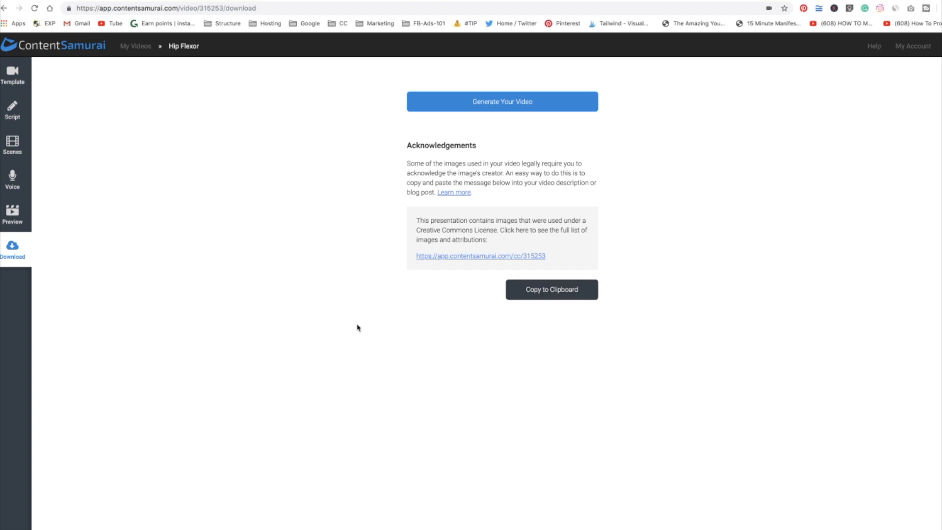
# Generate the video and download the finished file.
pyautogui.click(511, 107)
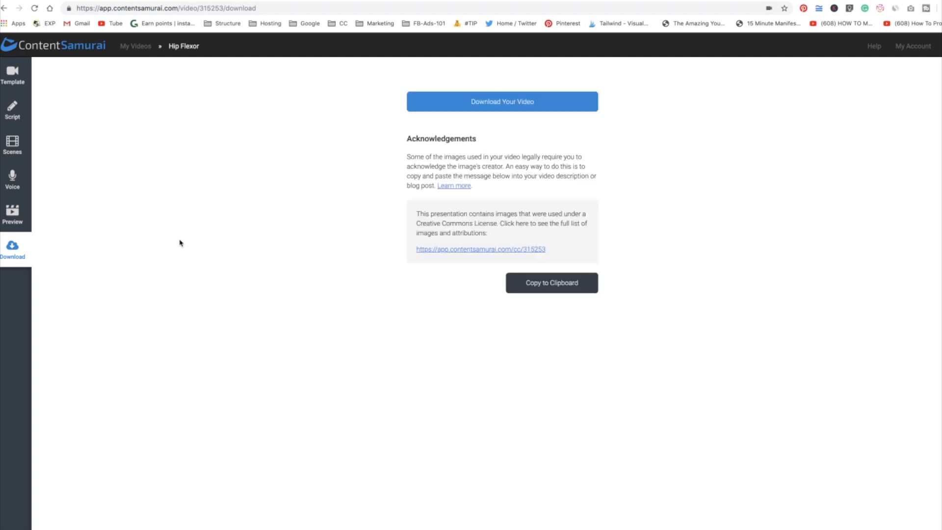
pyautogui.click(512, 107)
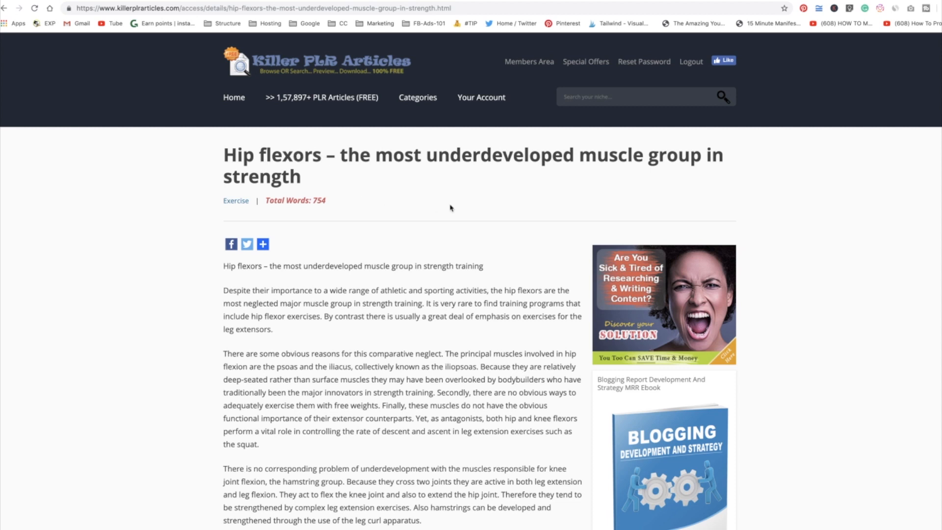
# Switch to the Killer PLR Articles site and read through the hip flexors source article.
pyautogui.scroll(-3, 450, 205)
pyautogui.scroll(-2, 450, 205)
pyautogui.scroll(5, 448, 204)
pyautogui.moveTo(314, 199); pyautogui.dragTo(326, 200)
pyautogui.click(336, 199)
pyautogui.scroll(-2, 352, 207)
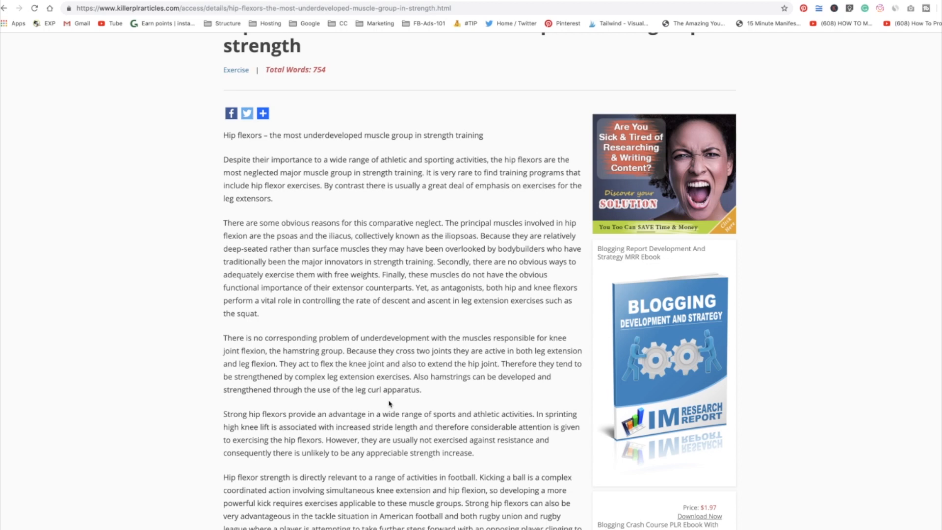
pyautogui.scroll(-8, 389, 404)
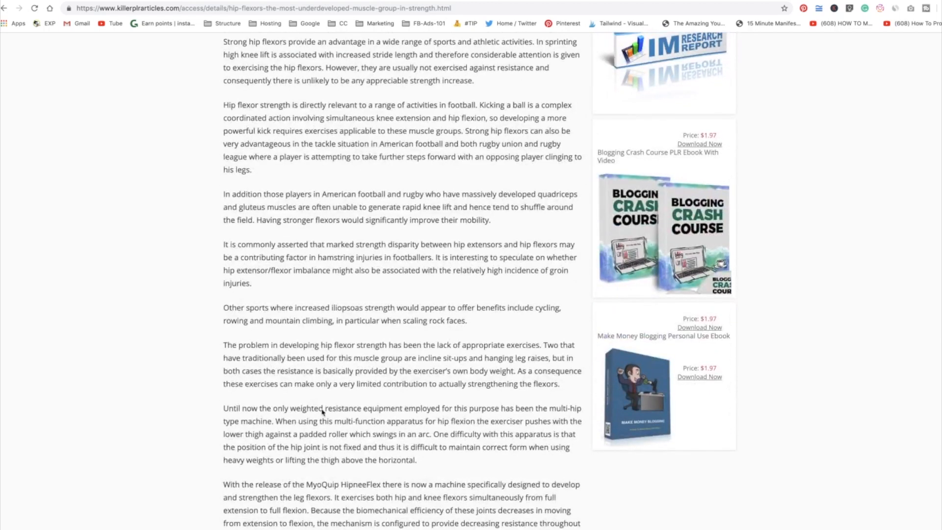
pyautogui.scroll(-5, 406, 305)
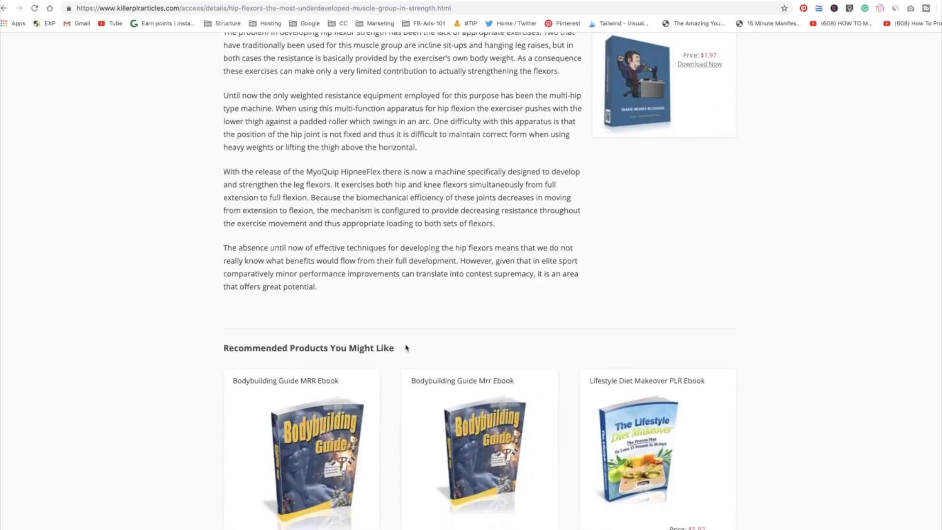
pyautogui.scroll(1, 406, 348)
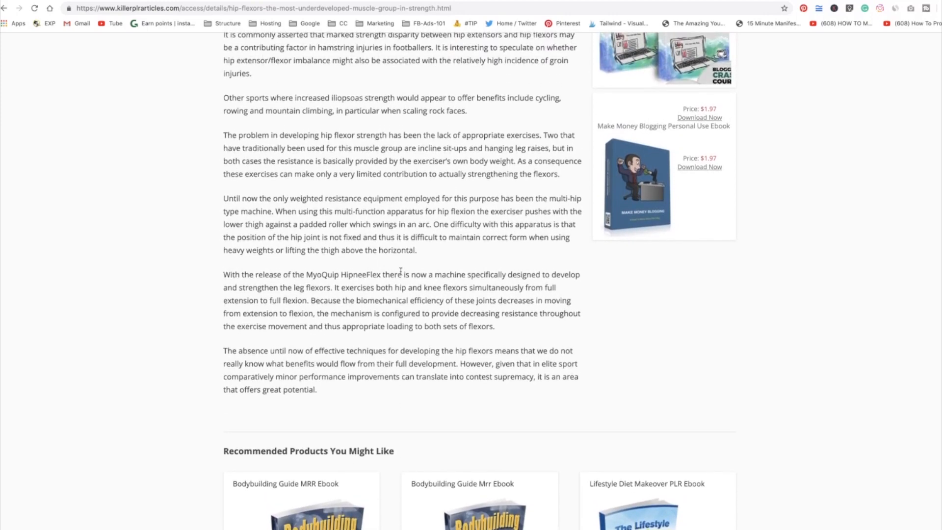
pyautogui.scroll(10, 373, 267)
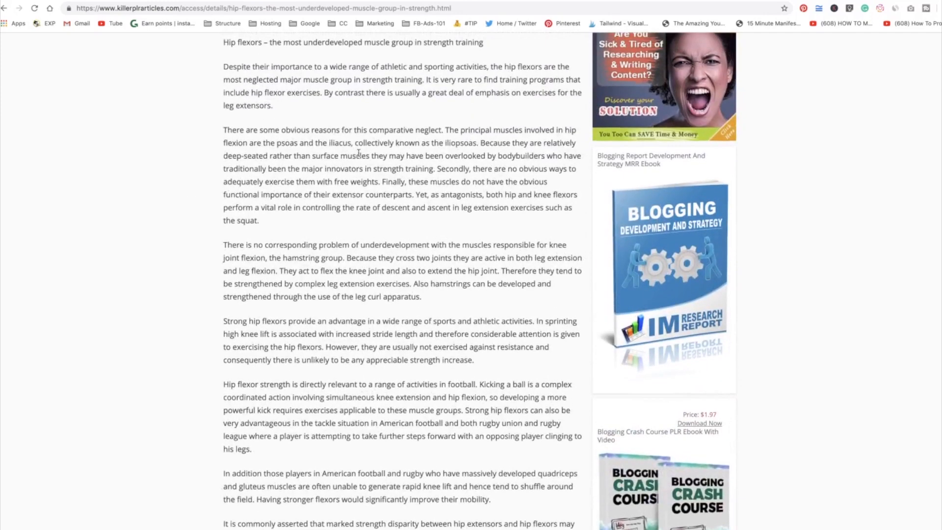
pyautogui.scroll(5, 416, 237)
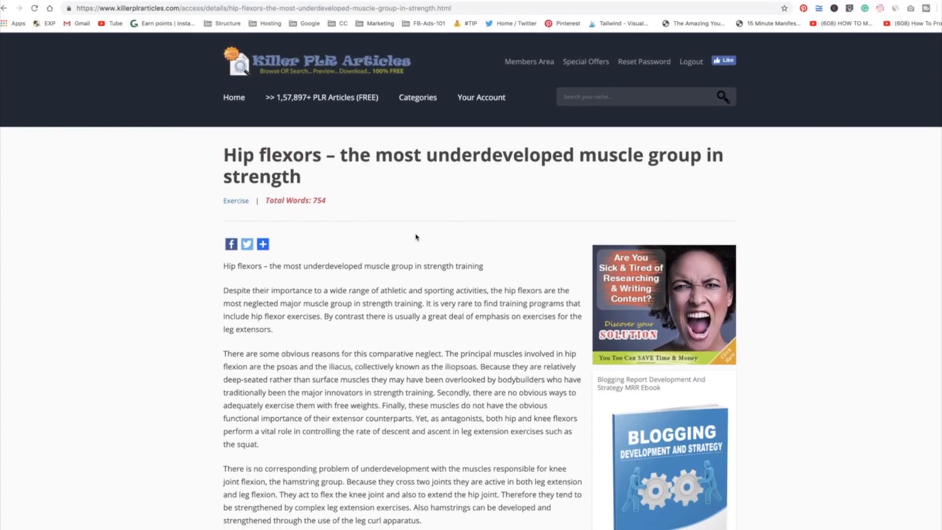
pyautogui.scroll(-2, 416, 237)
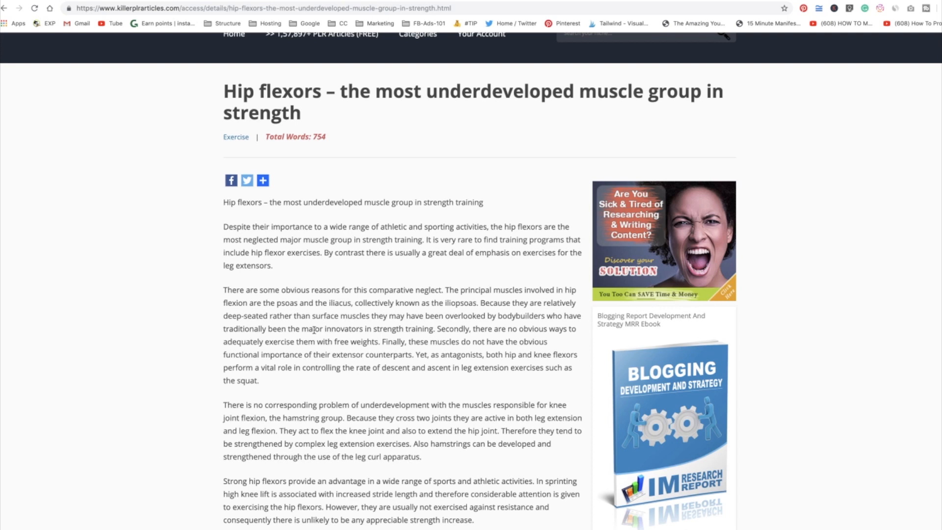
pyautogui.tripleClick(269, 287)
pyautogui.scroll(2, 411, 246)
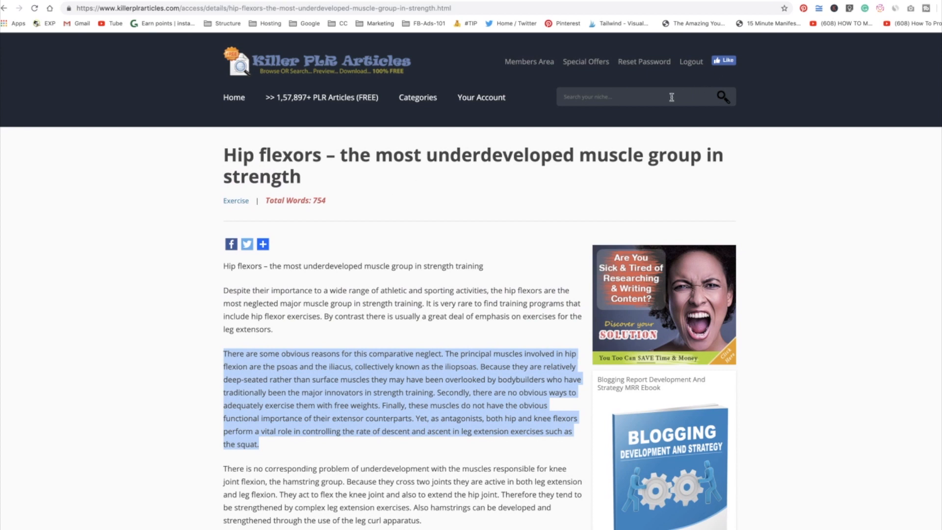
# Go to the free PLR articles search page and search for 'Affiliate Marketing'.
pyautogui.click(337, 100)
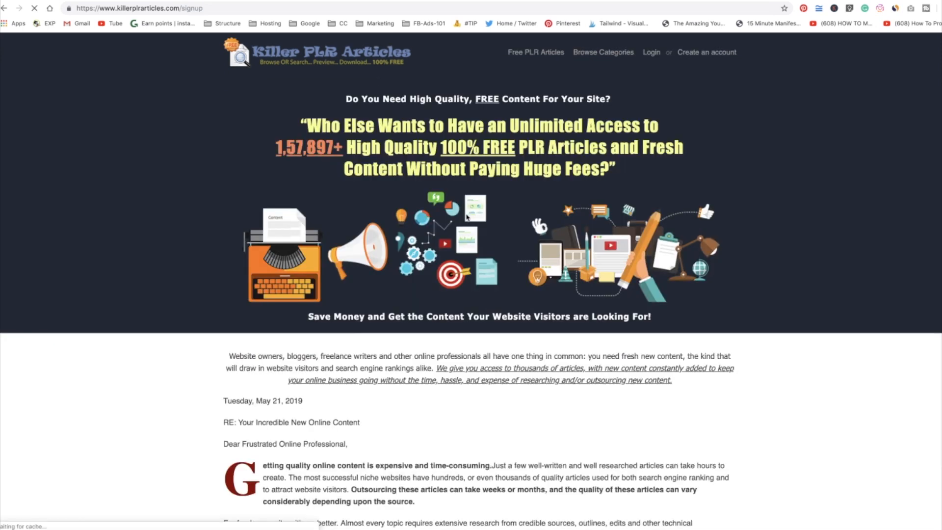
pyautogui.scroll(-20, 466, 214)
pyautogui.scroll(20, 467, 214)
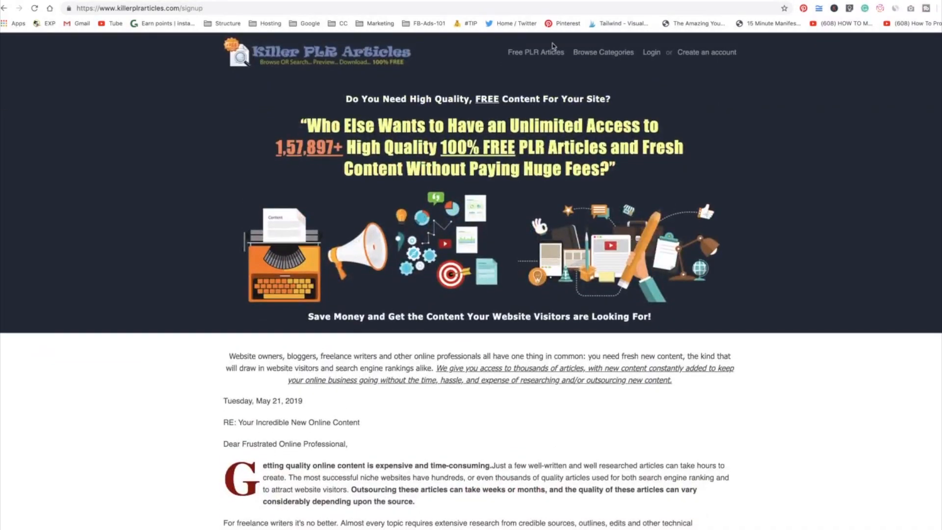
pyautogui.click(563, 51)
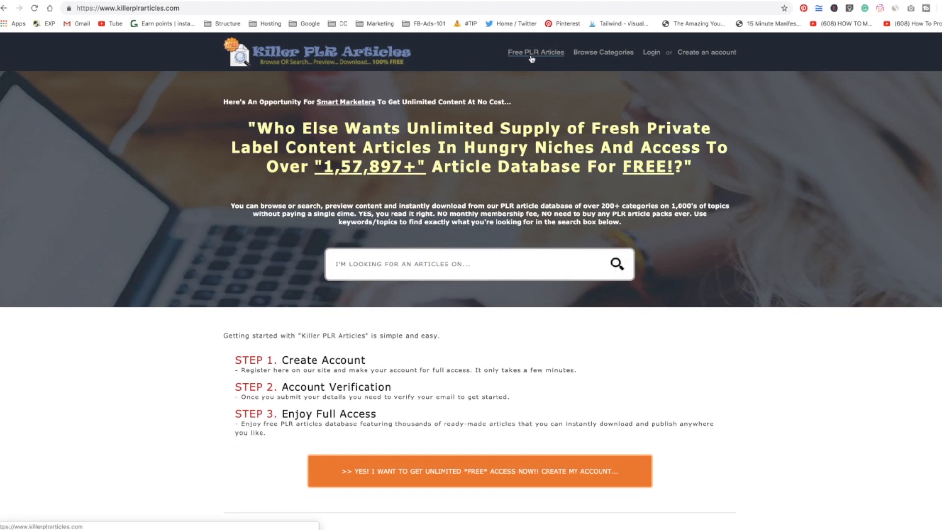
pyautogui.click(447, 263)
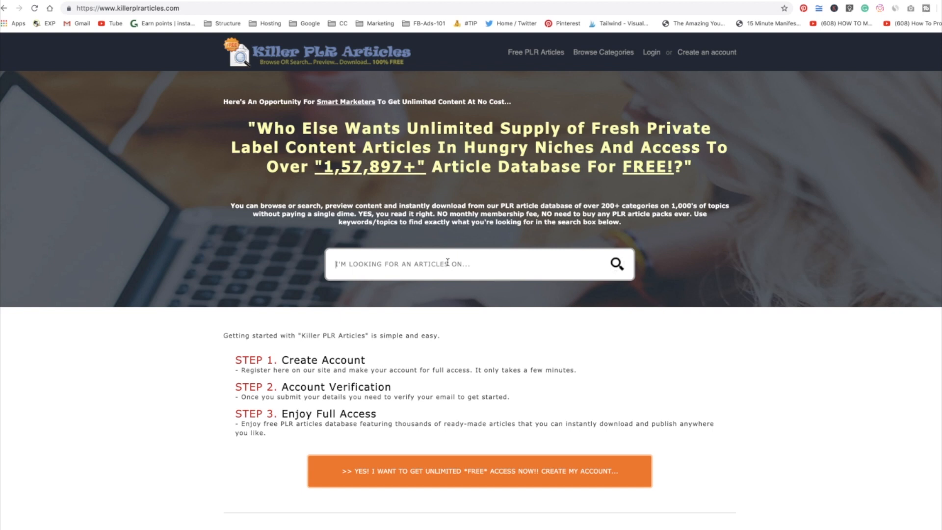
pyautogui.click(448, 264)
pyautogui.write('Affiliate ')
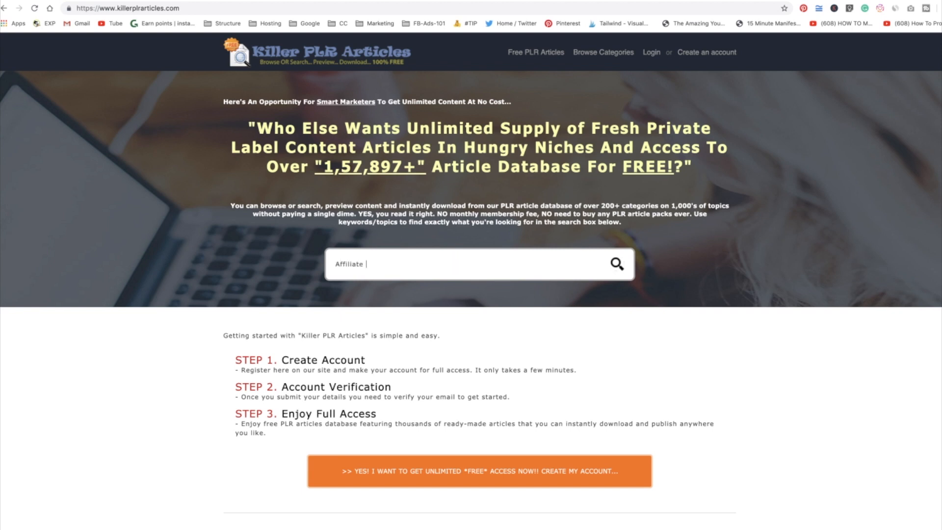
pyautogui.write('Marketing')
pyautogui.click(616, 265)
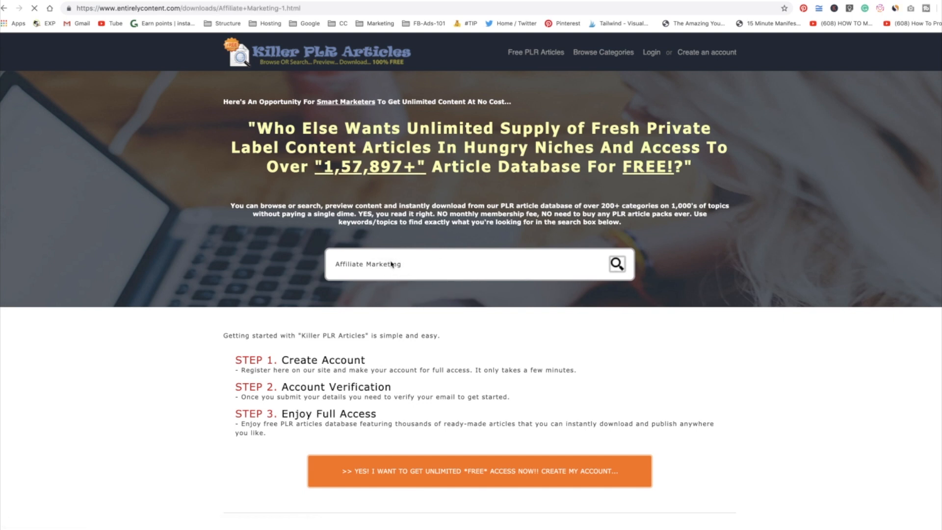
# Open the article 'The Incredible Power Of Free In Internet And Affiliate Marketing!' from the results.
pyautogui.scroll(-5, 191, 216)
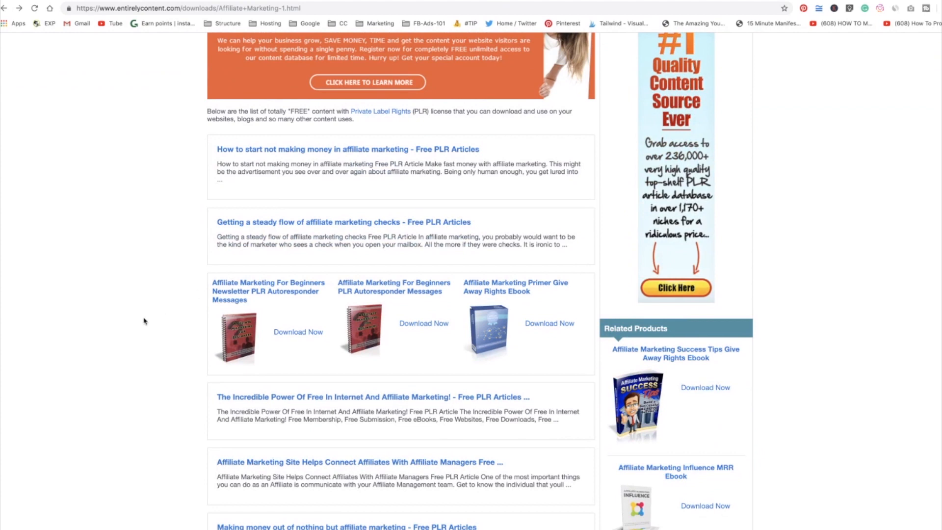
pyautogui.scroll(-3, 144, 321)
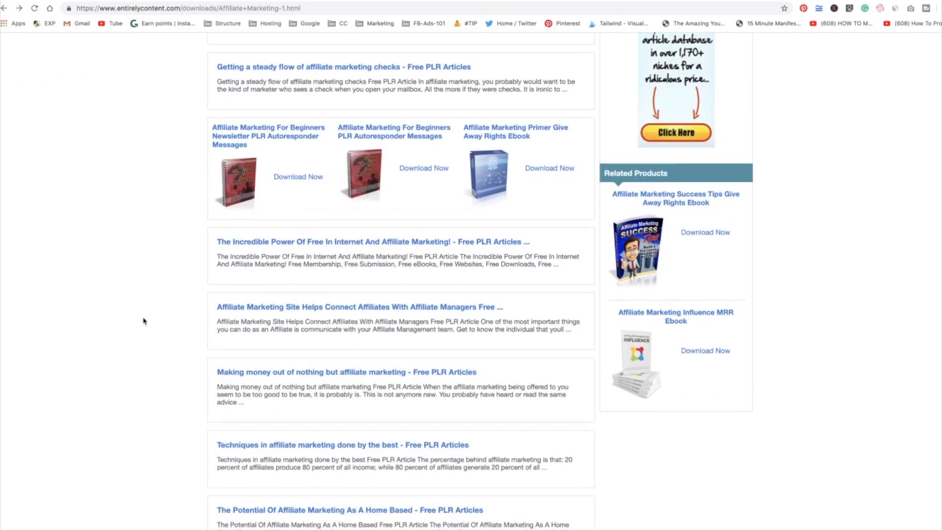
pyautogui.click(270, 242)
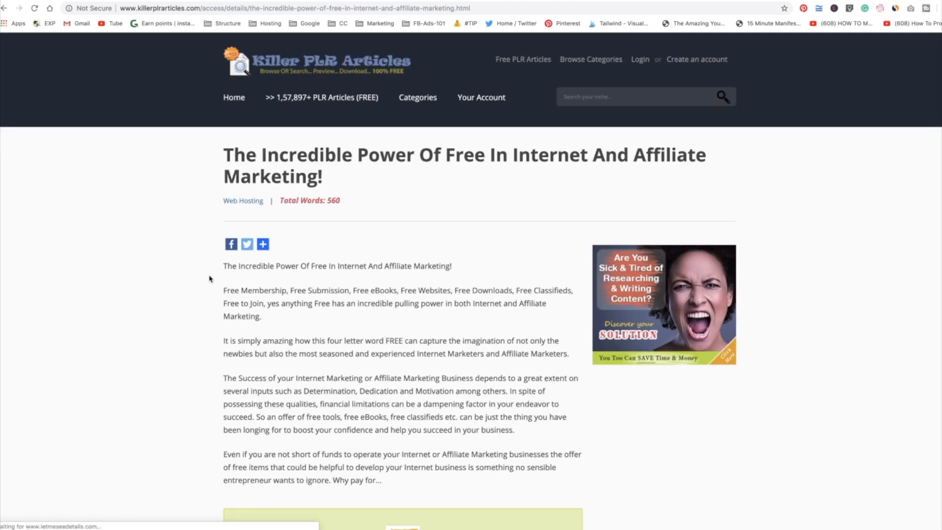
# Open the related article 'How to start not making money in affiliate marketing'.
pyautogui.moveTo(263, 244)
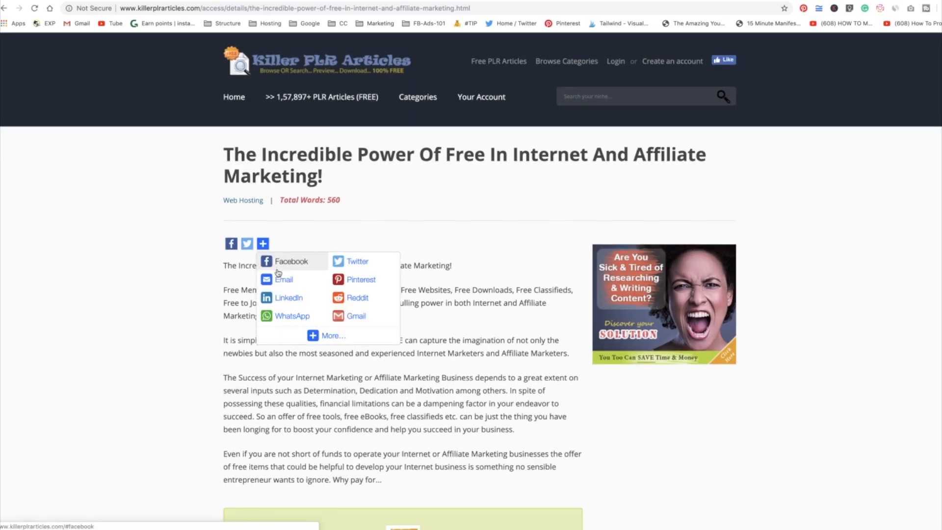
pyautogui.scroll(-15, 278, 273)
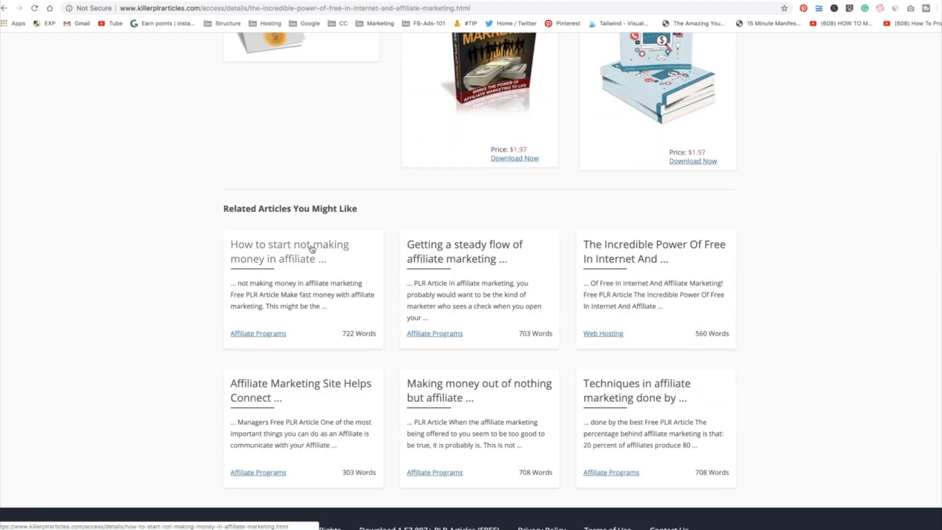
pyautogui.scroll(1, 466, 348)
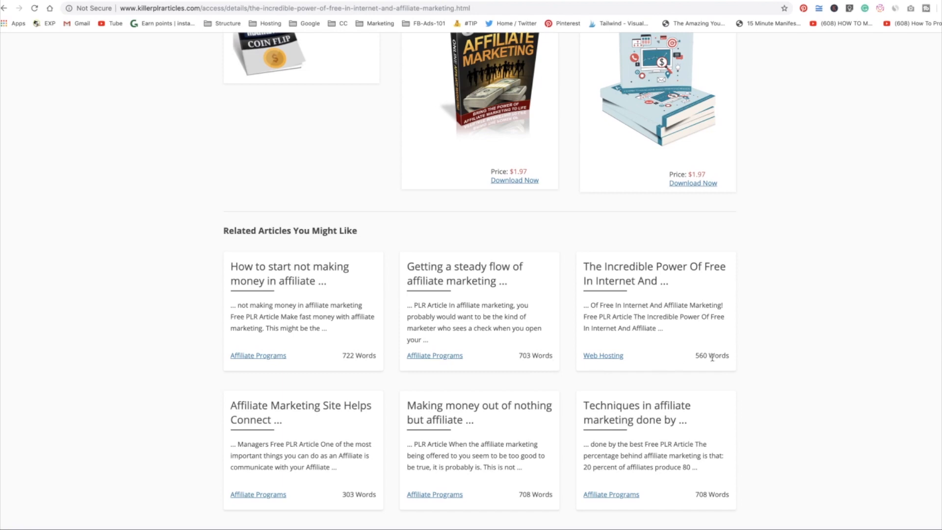
pyautogui.click(291, 274)
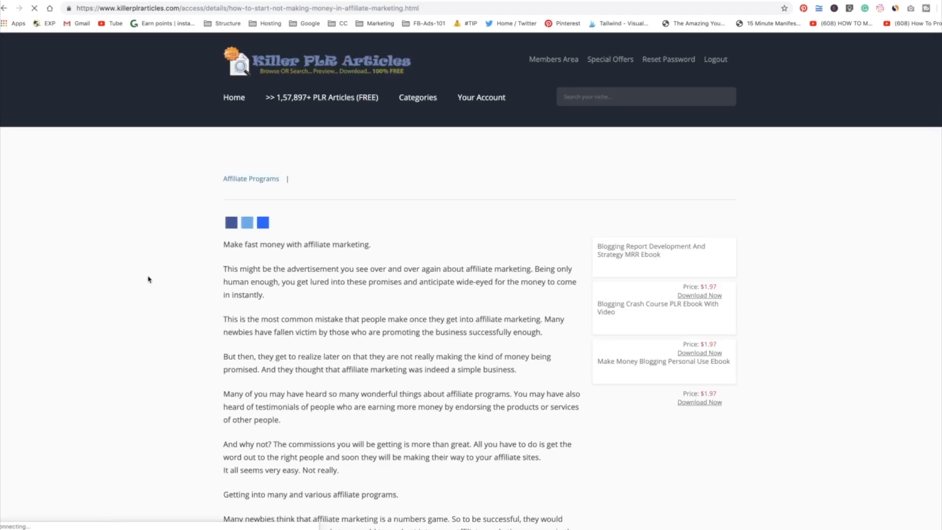
# Scroll through the affiliate marketing article and check its word count.
pyautogui.scroll(-10, 278, 322)
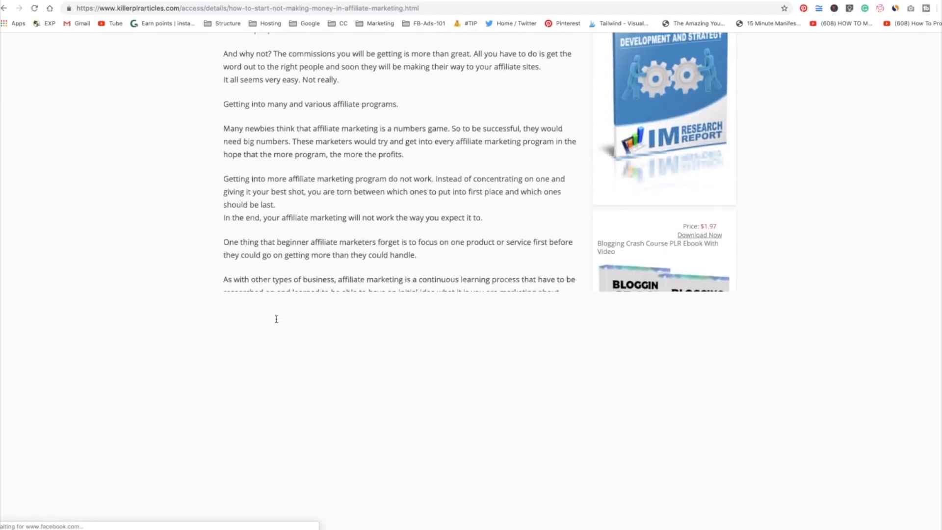
pyautogui.scroll(-11, 277, 322)
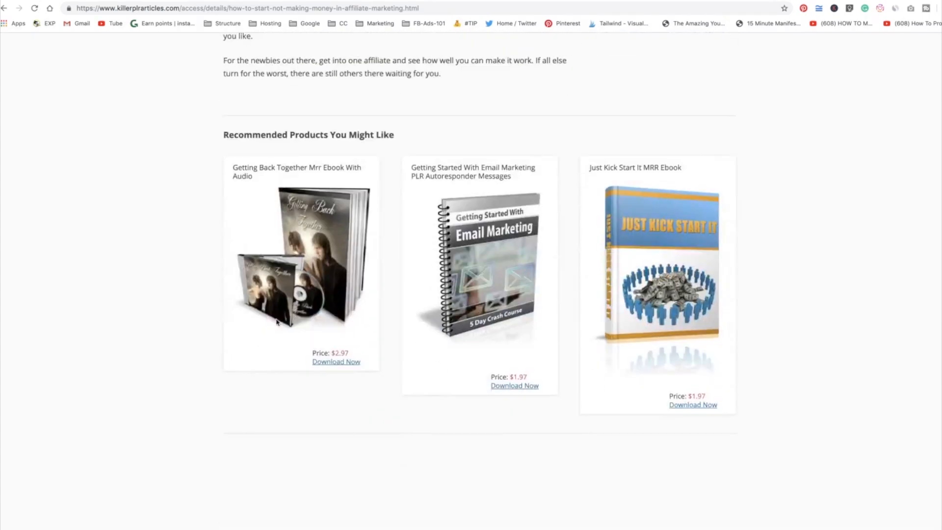
pyautogui.scroll(20, 278, 322)
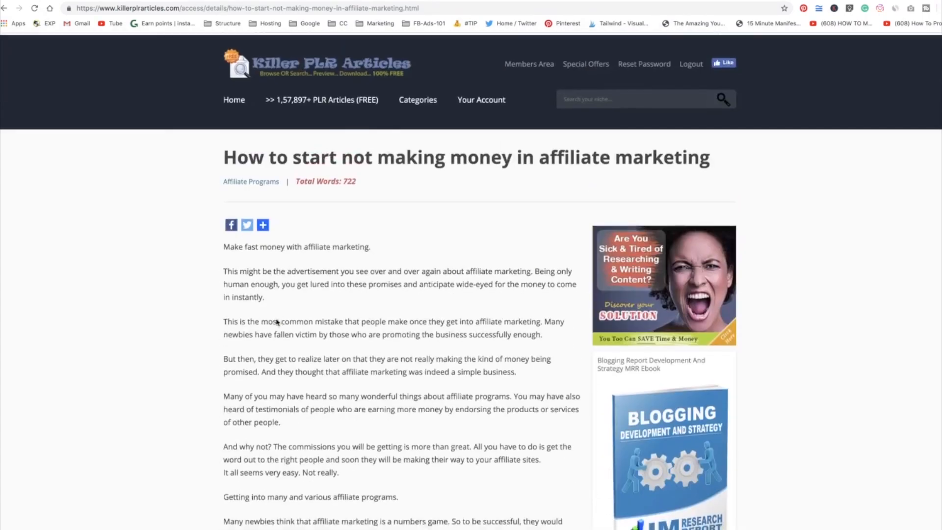
pyautogui.scroll(-3, 278, 322)
pyautogui.scroll(3, 275, 322)
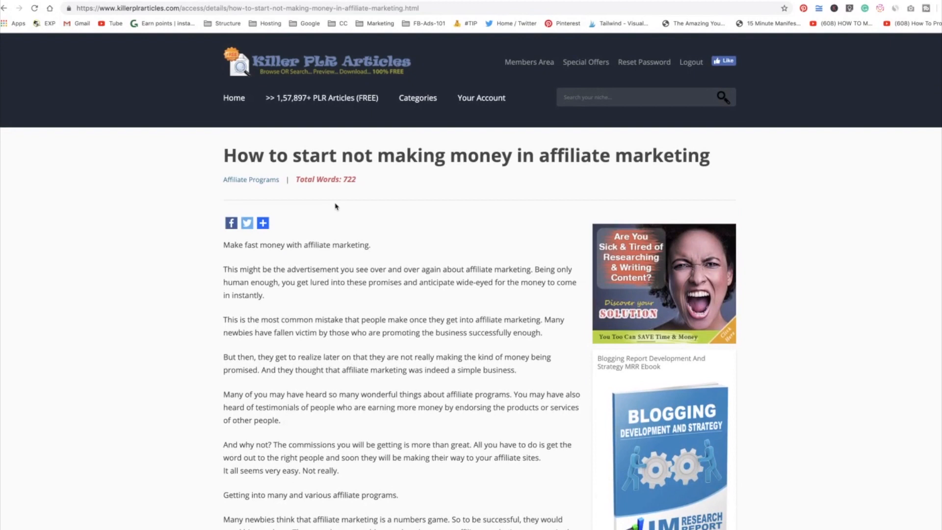
pyautogui.tripleClick(346, 178)
pyautogui.click(324, 266)
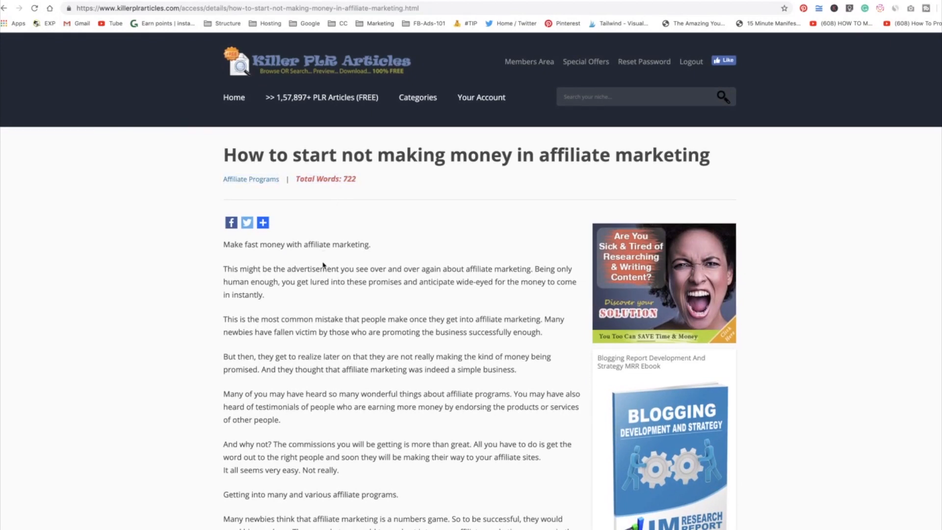